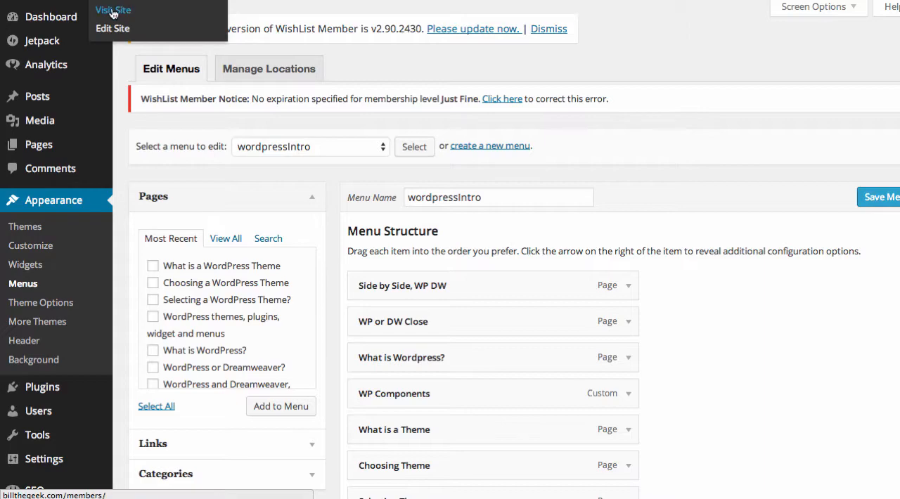
Step: View the live site's navigation bar and its dropdown submenus, and return to the Menus editor
click(110, 15)
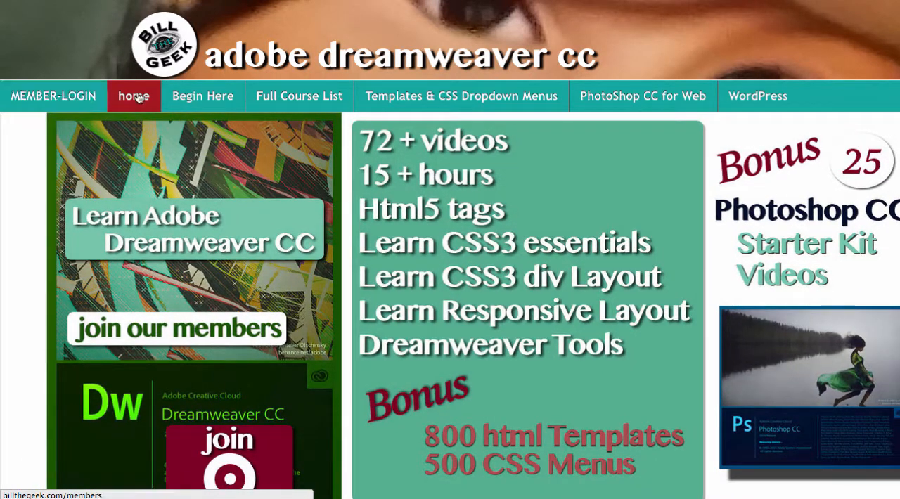
mouse_move(421, 98)
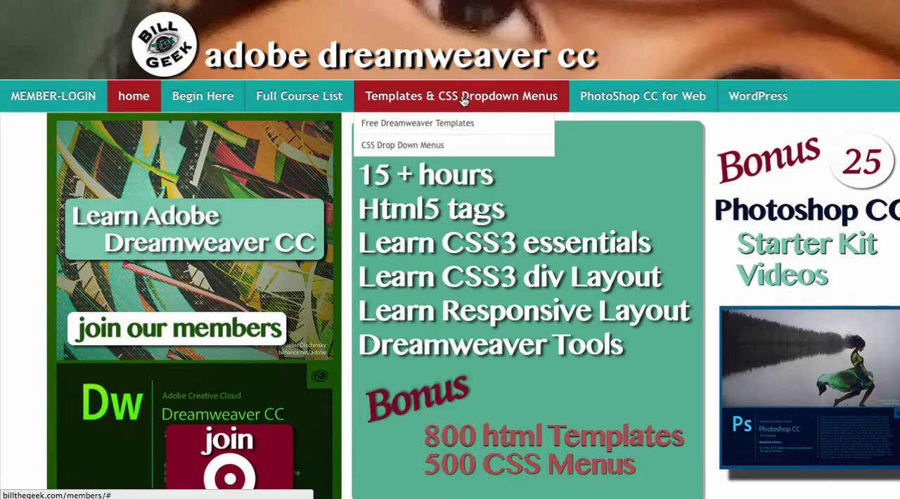
mouse_move(644, 97)
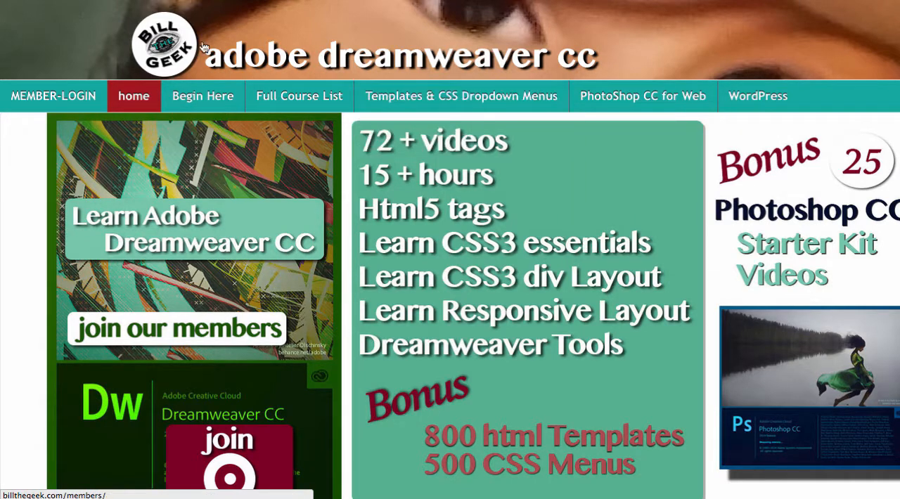
mouse_move(147, 1)
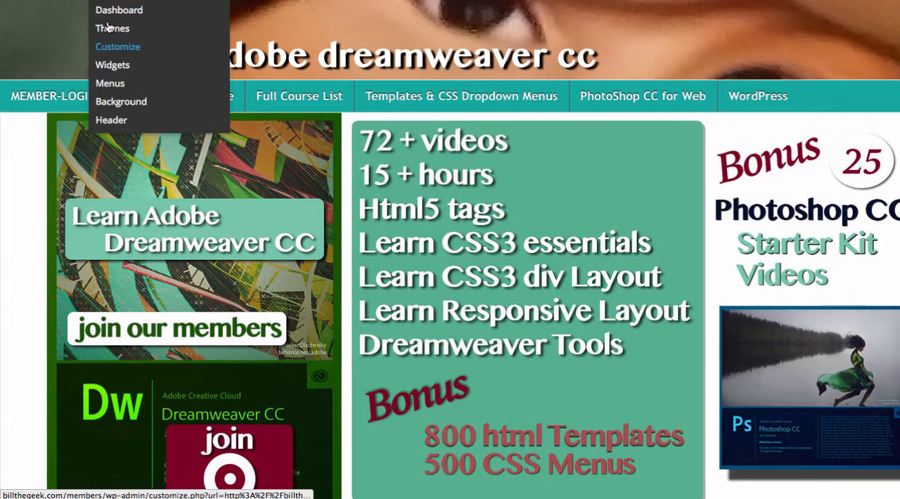
click(114, 90)
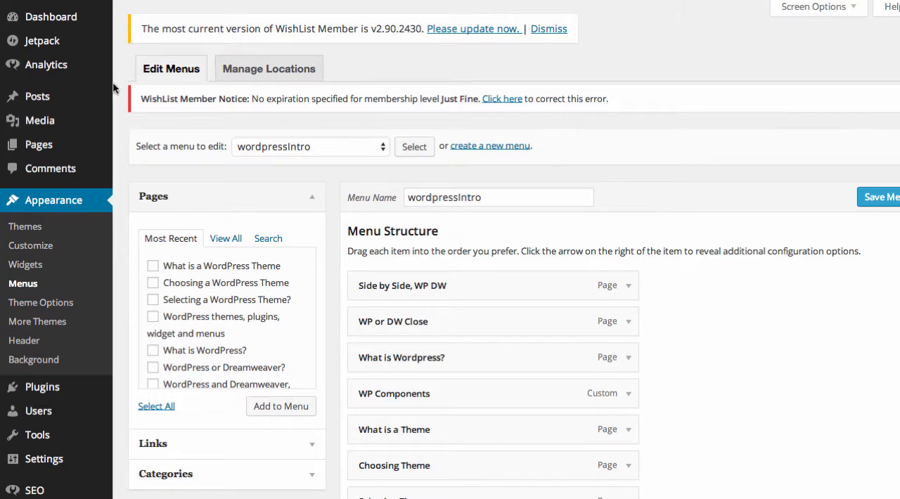
Step: Load the DWMain2014 (Header Menu) menu for editing in place of wordpressIntro
scroll(728, 339, down, 5)
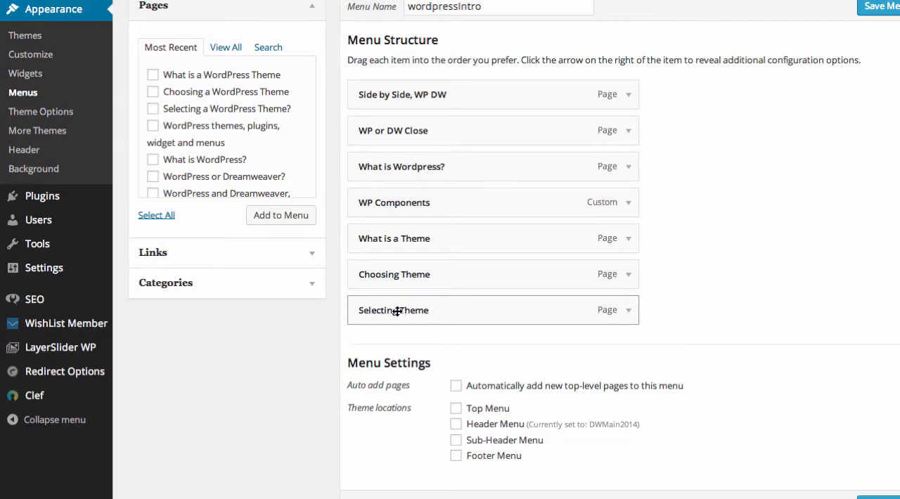
scroll(706, 250, up, 1)
scroll(706, 250, up, 5)
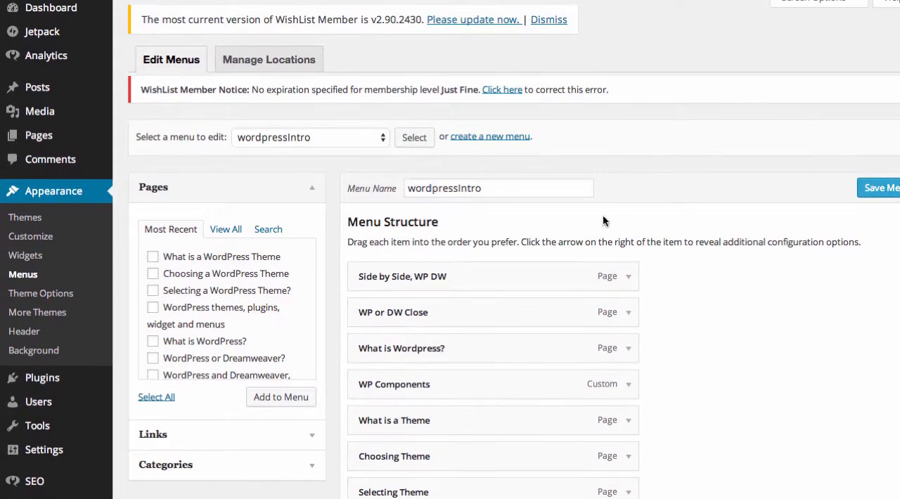
click(384, 138)
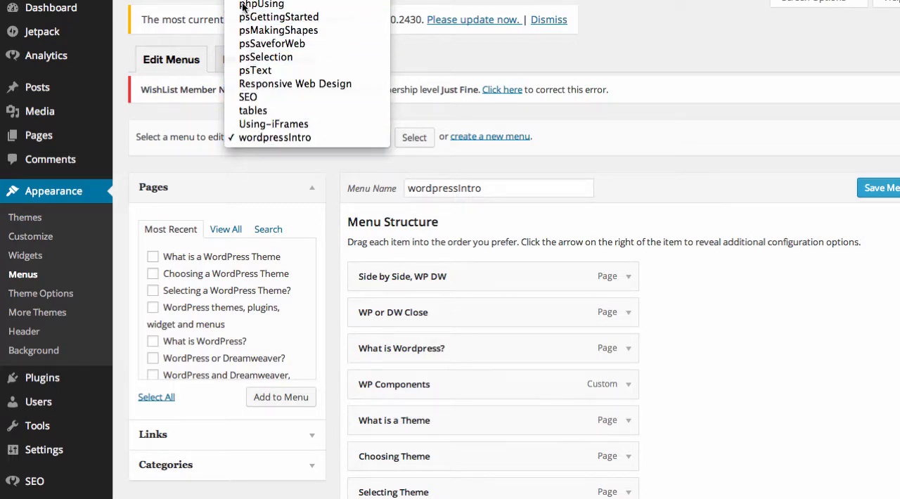
click(704, 187)
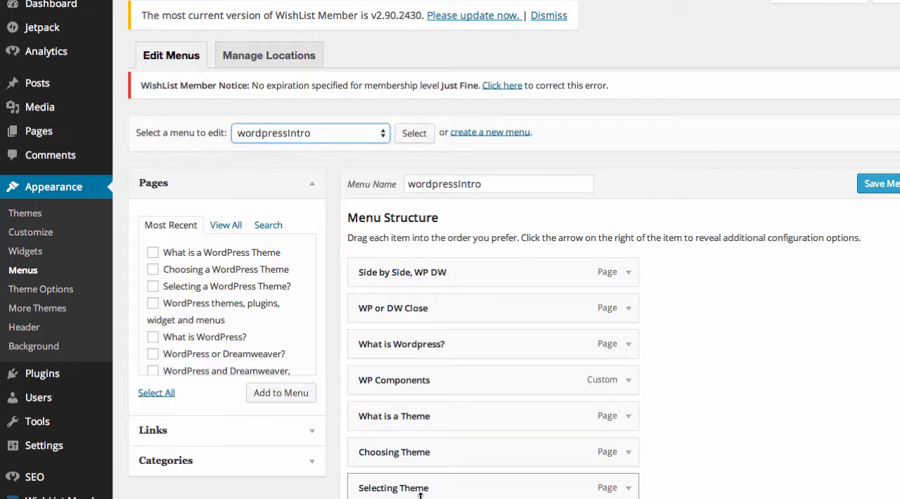
click(384, 139)
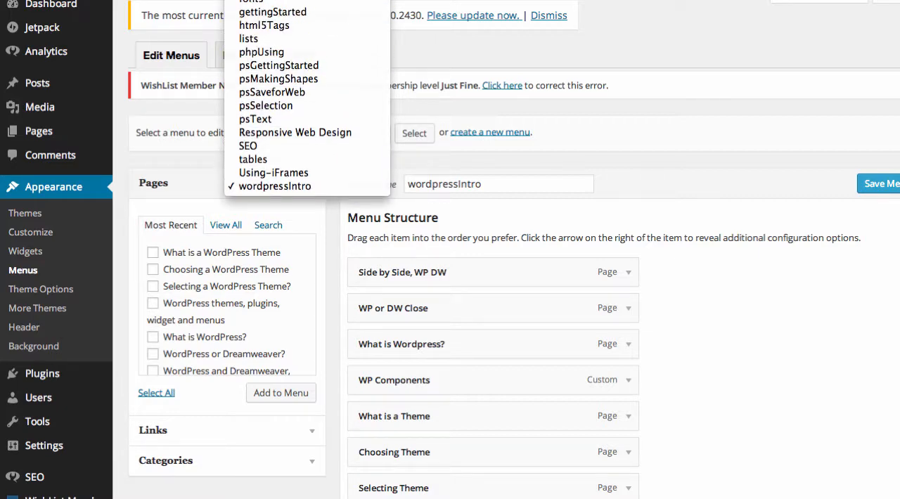
click(302, 1)
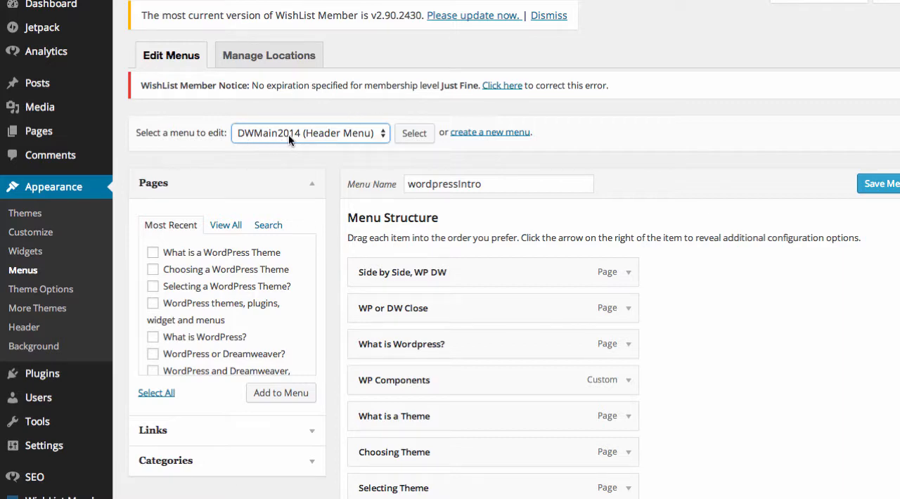
click(415, 138)
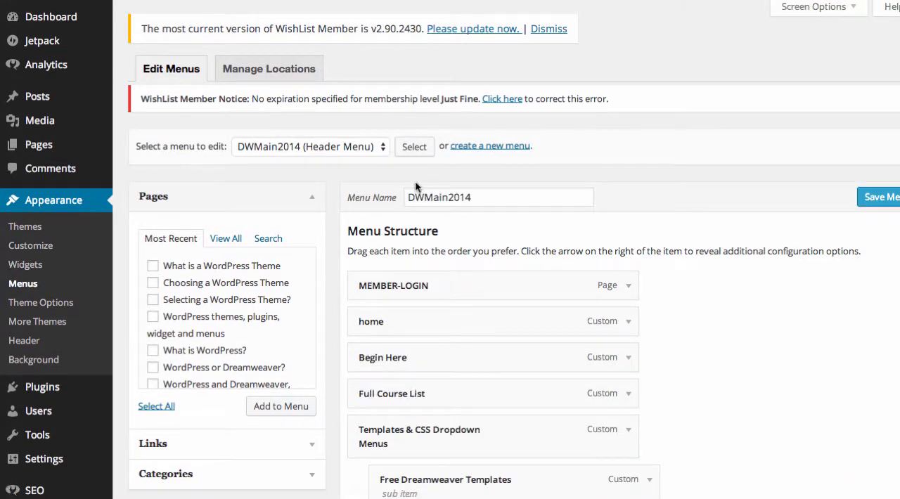
Step: Examine the DWMain2014 menu structure, including its nested sub items and theme location settings
scroll(667, 284, down, 4)
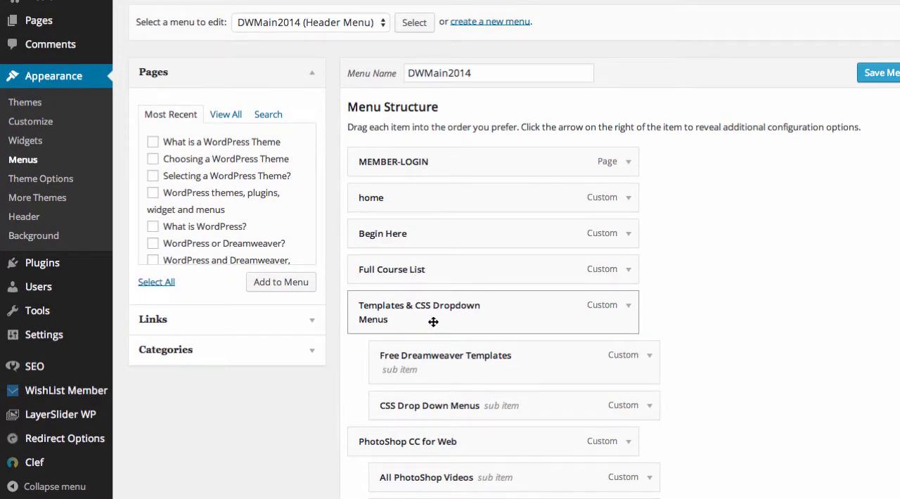
scroll(698, 311, down, 5)
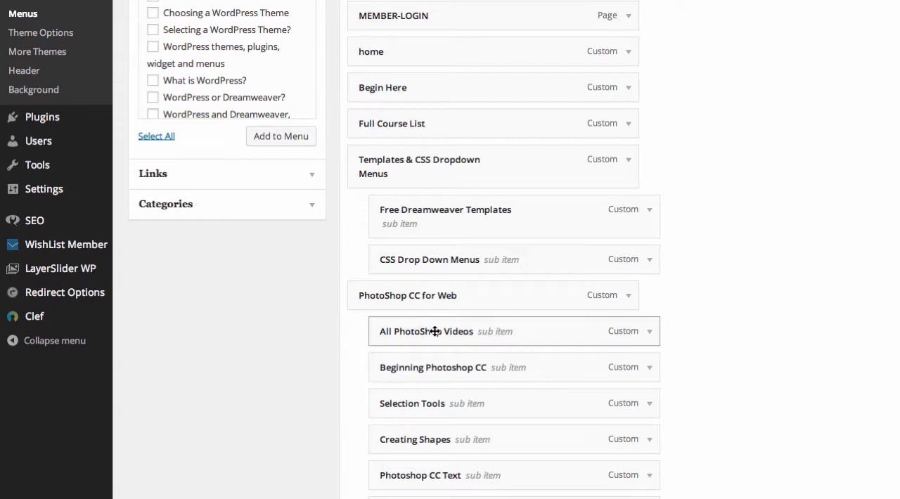
scroll(423, 331, down, 4)
scroll(435, 331, down, 4)
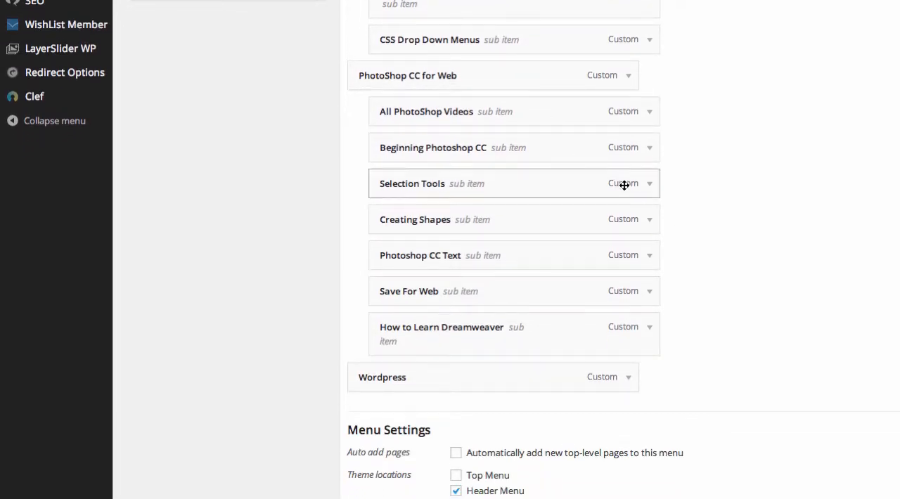
scroll(730, 181, up, 4)
scroll(729, 182, up, 1)
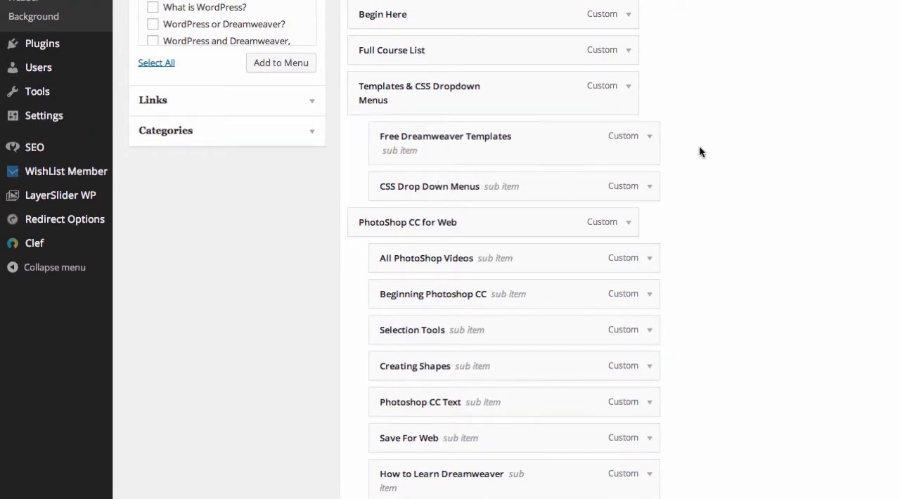
scroll(700, 150, up, 4)
scroll(700, 152, up, 5)
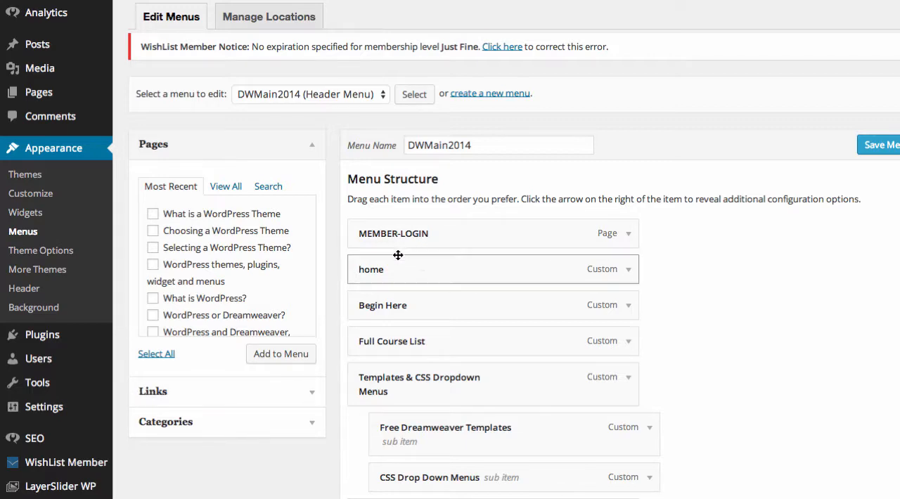
click(313, 397)
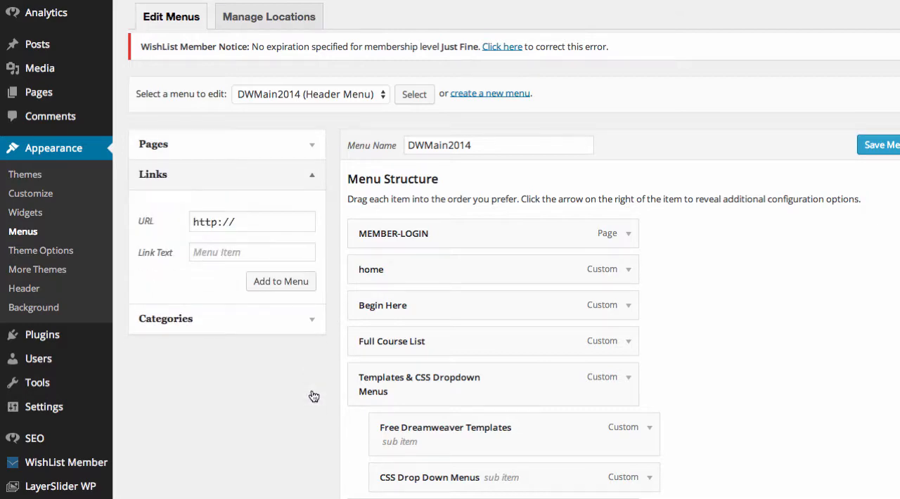
click(268, 224)
text(g)
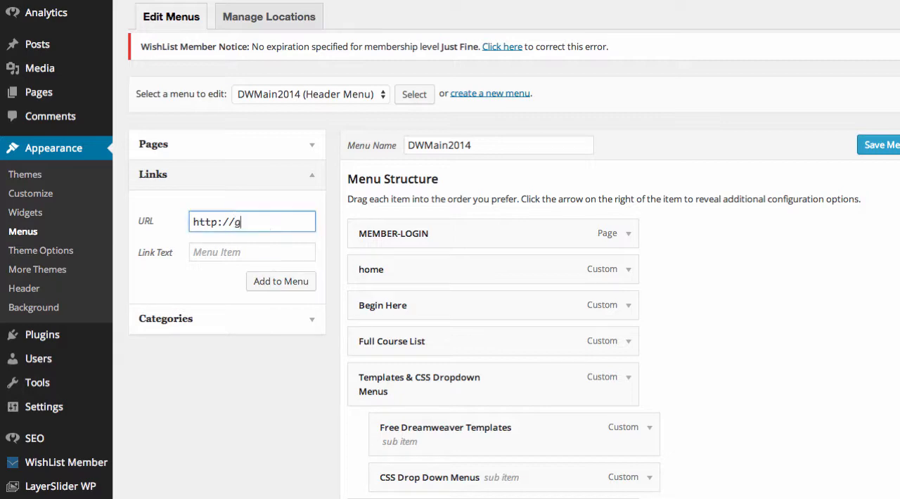
text(oogle.com)
click(257, 251)
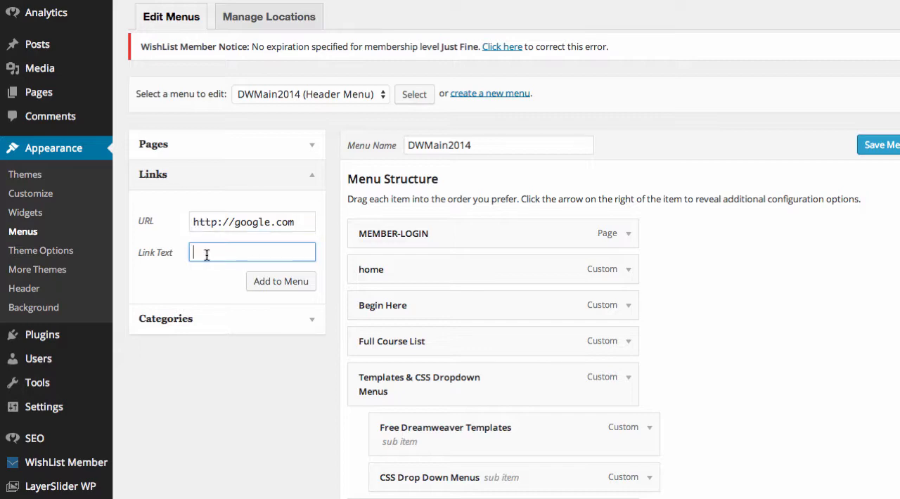
text(Search Google)
scroll(733, 305, down, 3)
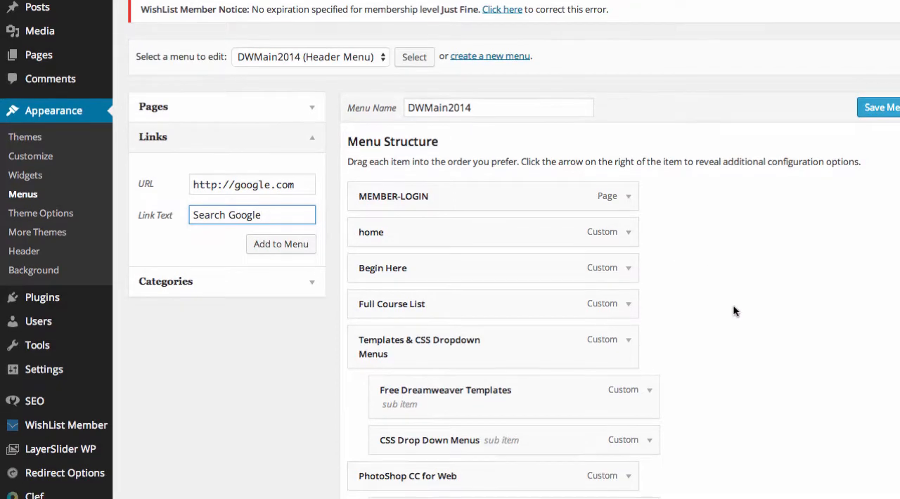
scroll(733, 305, down, 1)
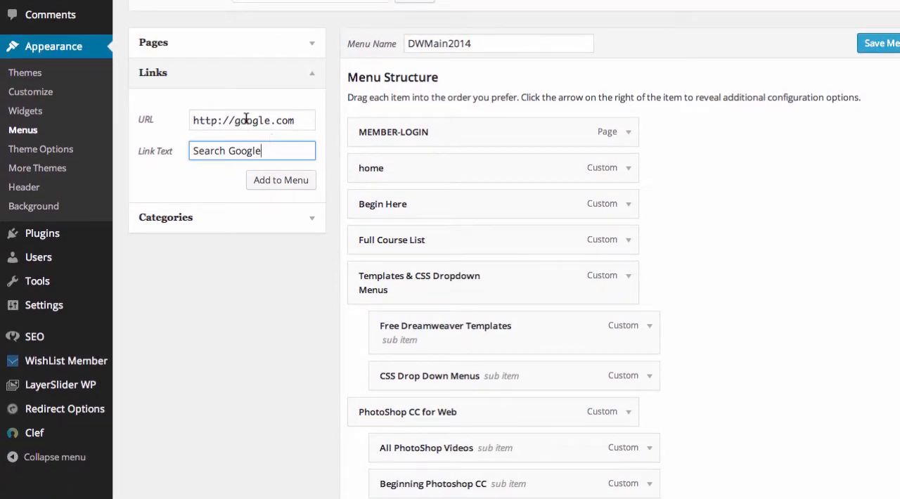
click(282, 182)
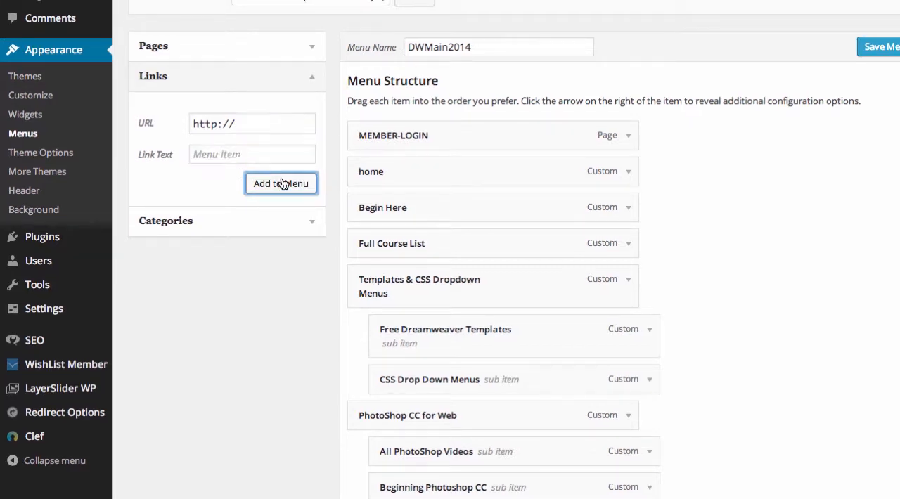
scroll(705, 242, down, 5)
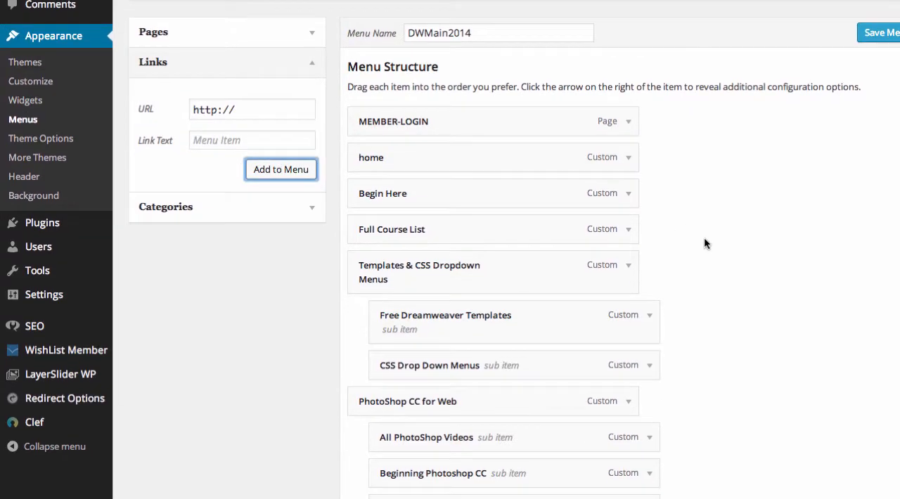
scroll(705, 239, down, 3)
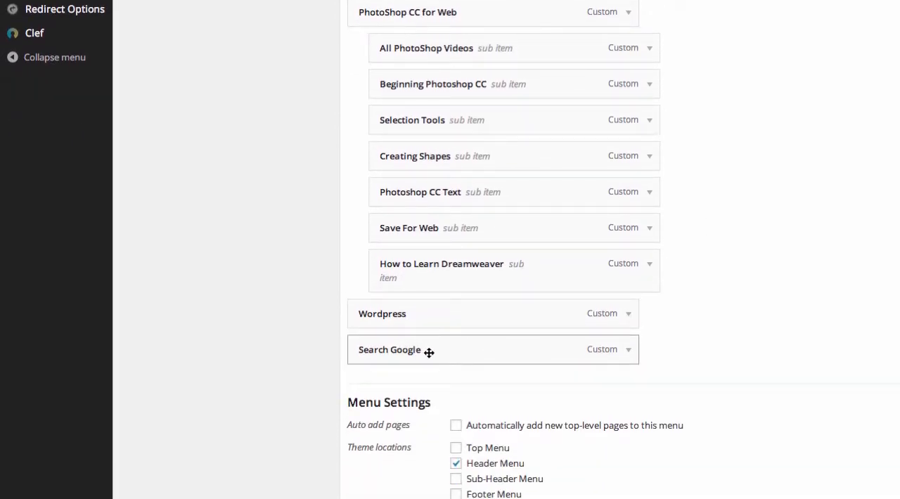
scroll(429, 353, down, 1)
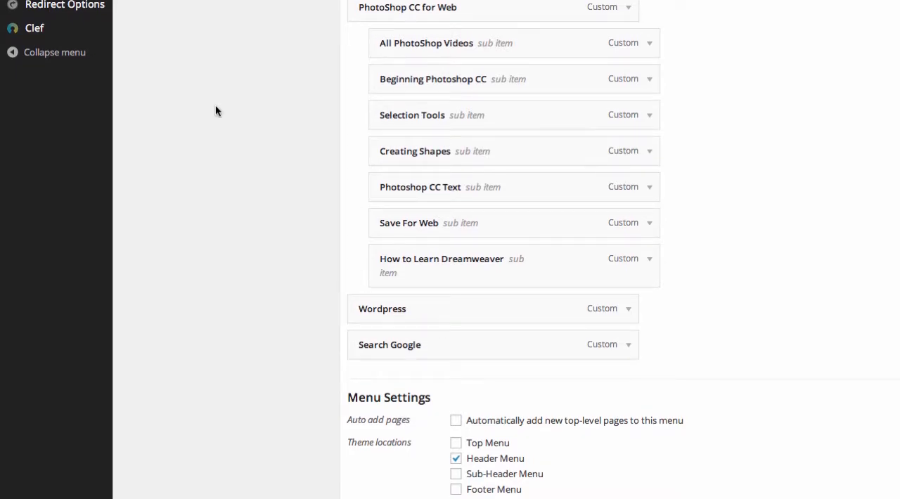
mouse_move(111, 1)
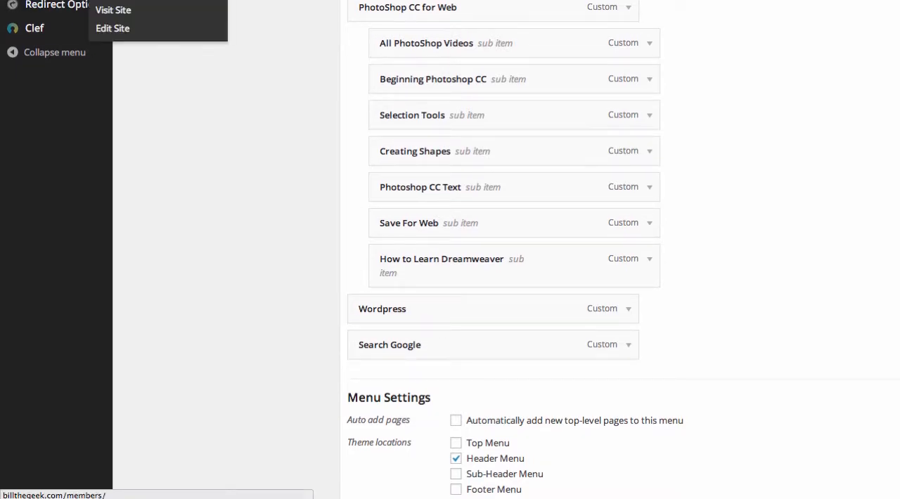
click(121, 11)
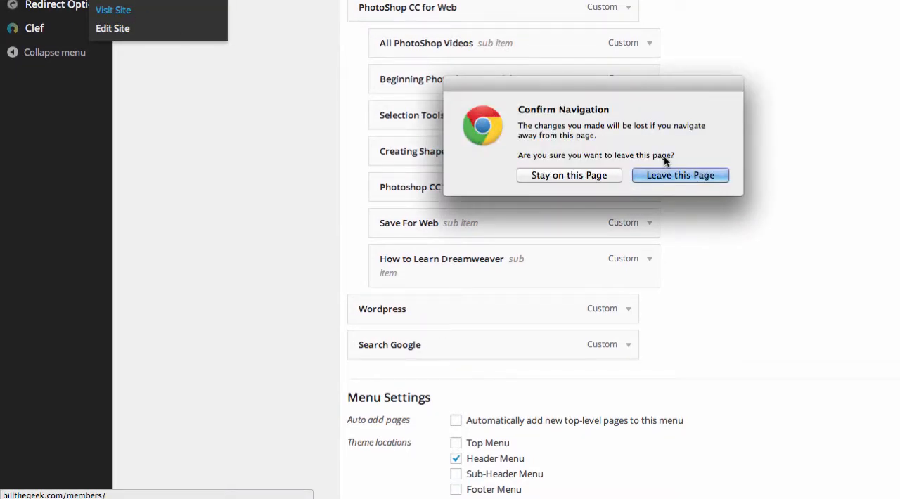
click(575, 176)
Step: Save the DWMain2014 menu and open the live site to check its navigation bar
scroll(782, 187, down, 4)
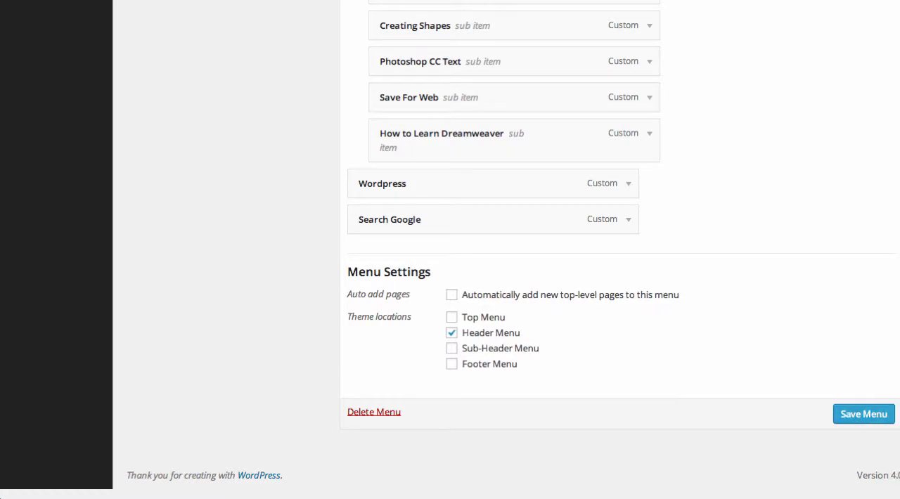
click(859, 415)
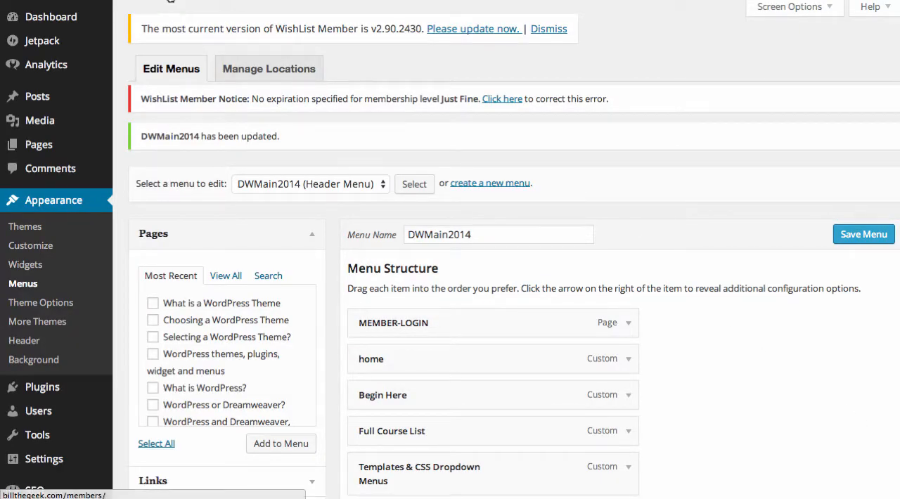
click(121, 16)
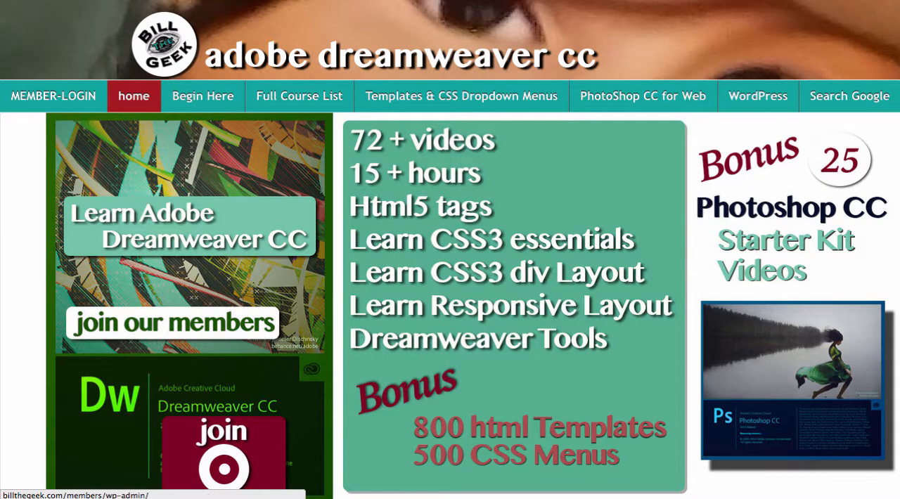
Step: Reopen the menu editor for DWMain2014 and move the Search Google item above Wordpress
mouse_move(127, 1)
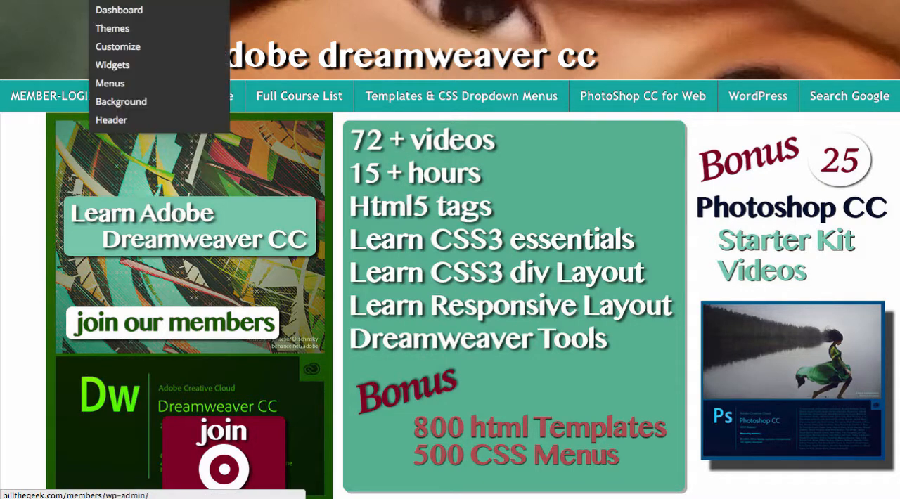
click(122, 87)
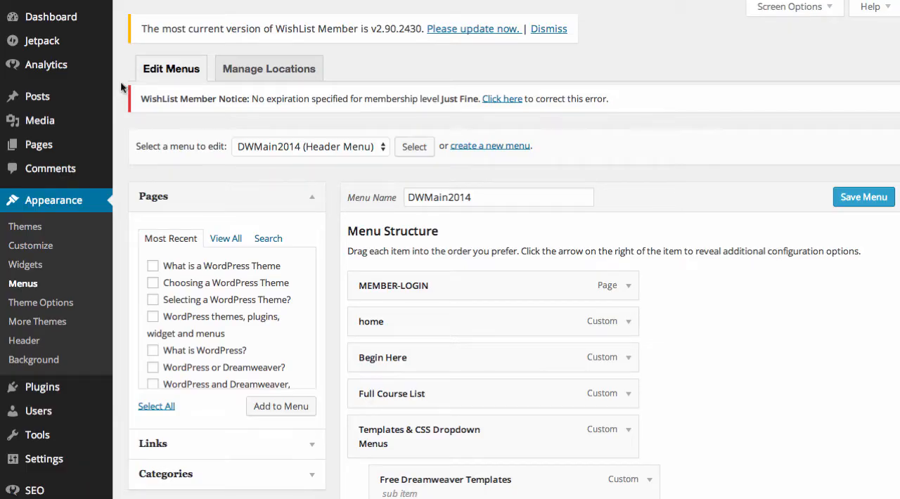
scroll(669, 310, down, 5)
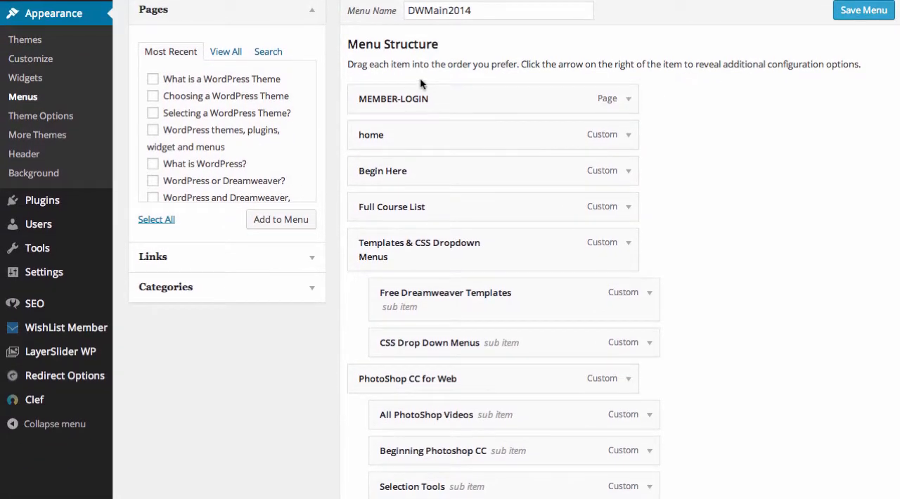
scroll(497, 404, down, 5)
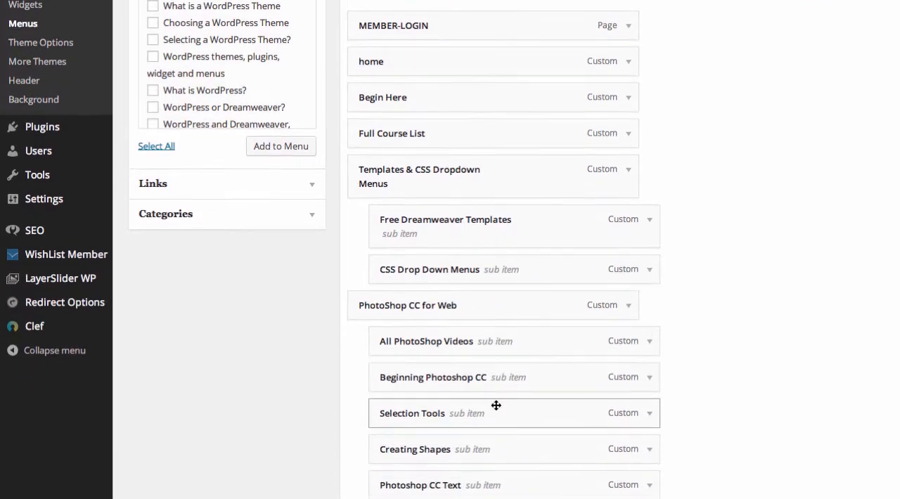
scroll(497, 409, down, 3)
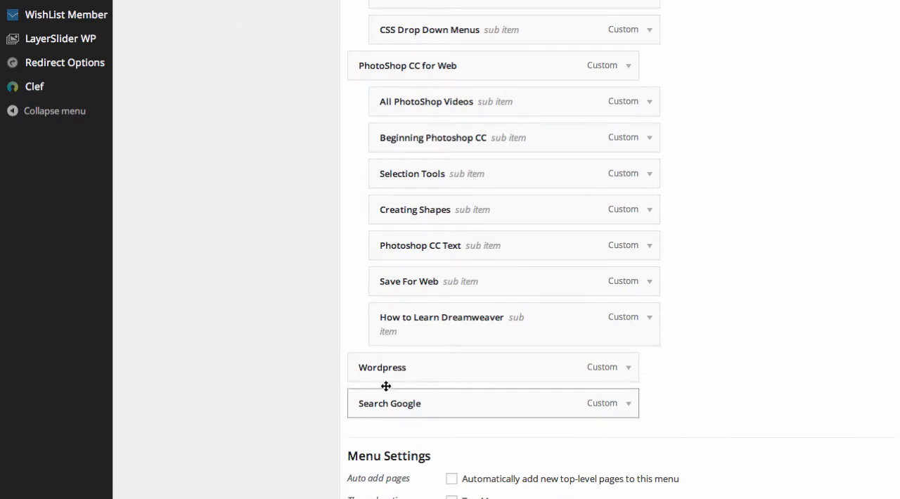
drag(388, 403, 396, 370)
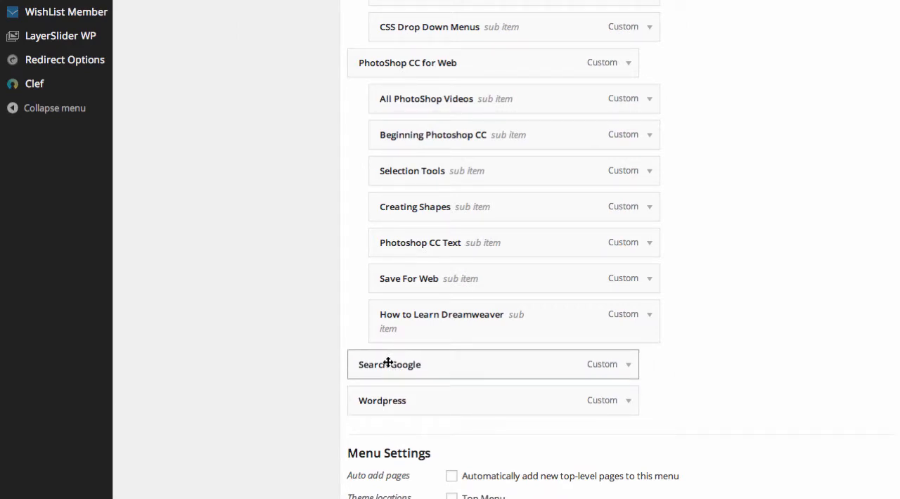
Step: Make Search Google a sub item directly below Free Dreamweaver Templates, and remove that item from the menu structure
drag(385, 364, 479, 366)
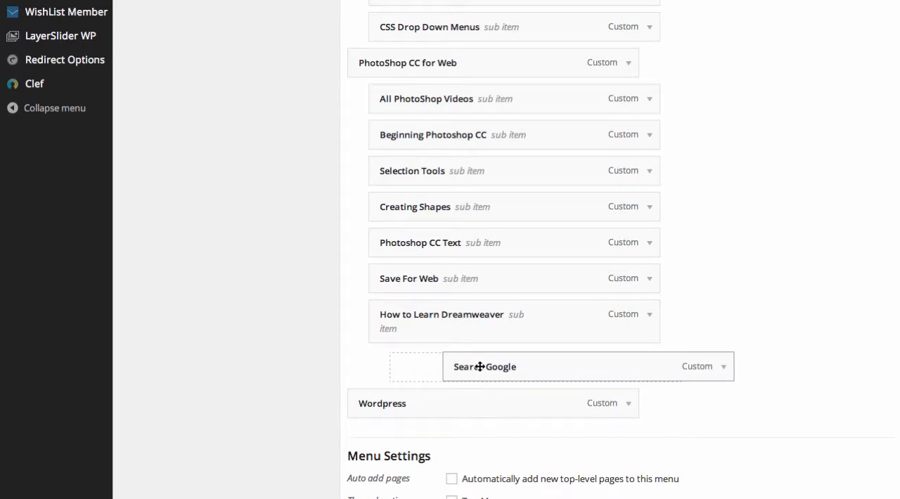
drag(480, 366, 470, 143)
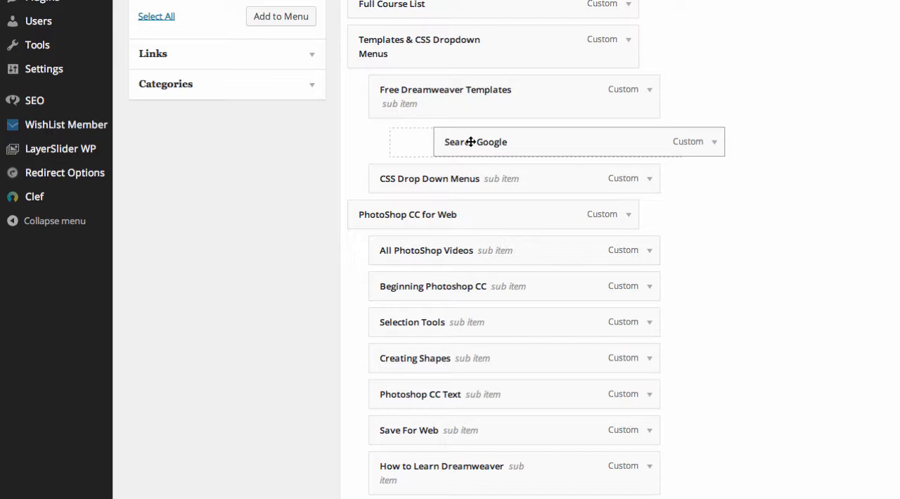
drag(471, 142, 410, 143)
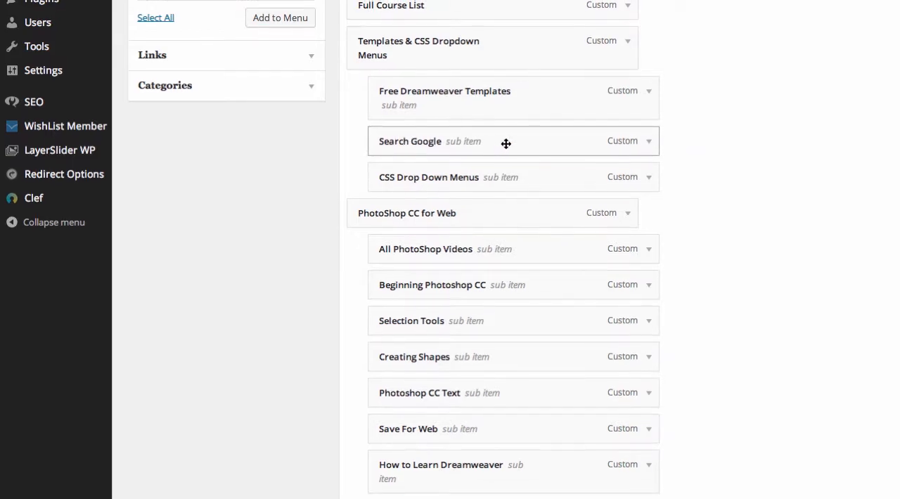
click(650, 149)
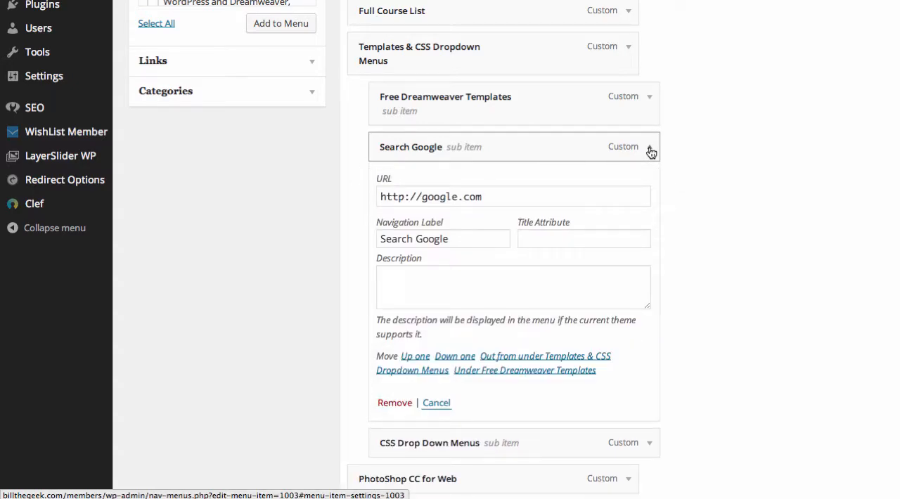
click(394, 404)
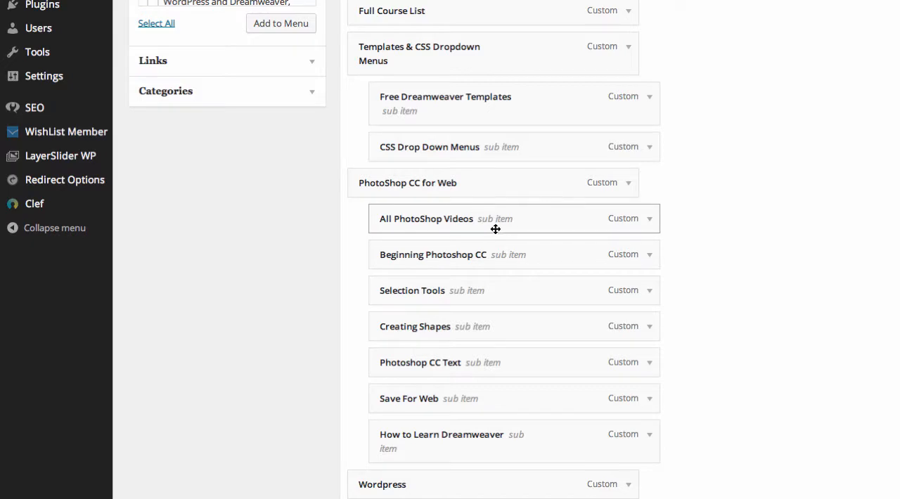
Step: Inspect the settings of the All PhotoShop Videos sub item, including its navigation label, and collapse them again
click(650, 220)
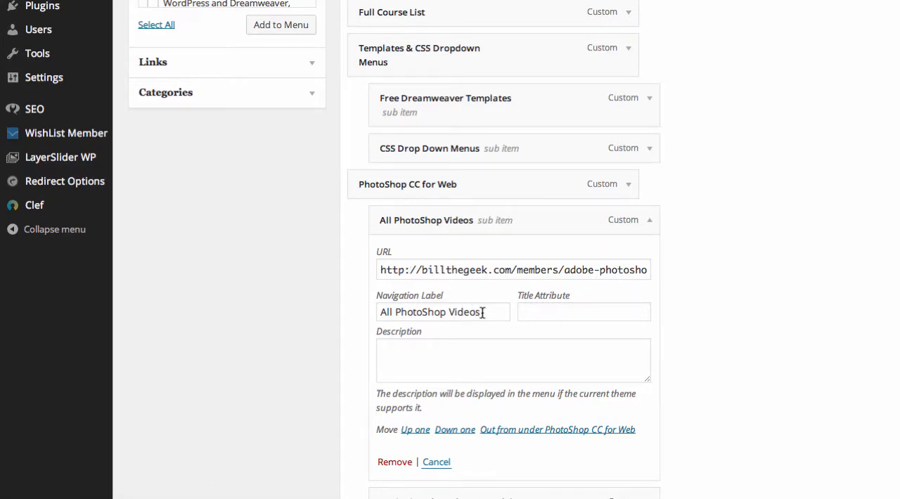
drag(482, 312, 361, 316)
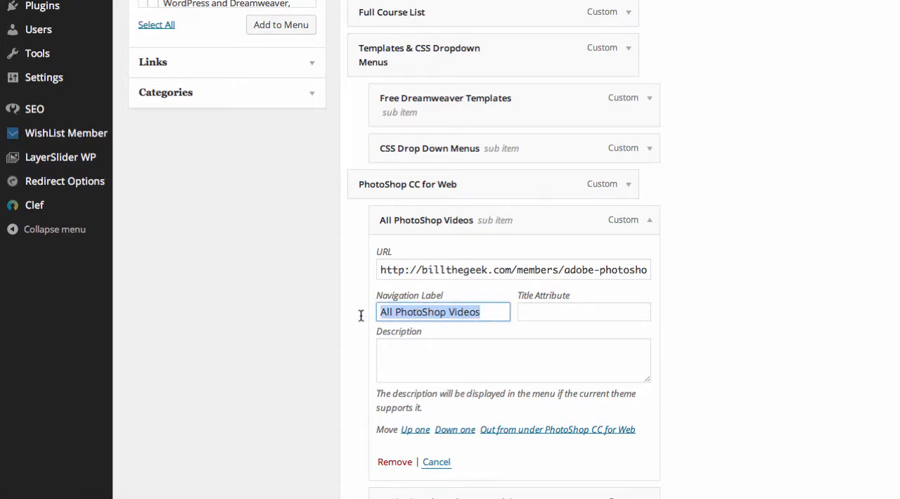
click(651, 224)
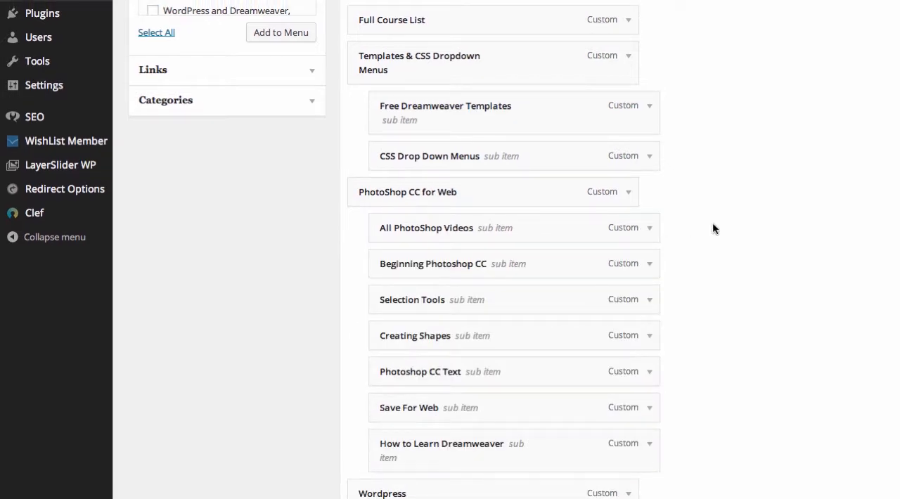
Step: Mark the pages What is a WordPress Theme, Choosing a WordPress Theme, Selecting a WordPress Theme? and WordPress themes, plugins, widget and menus
scroll(713, 227, up, 5)
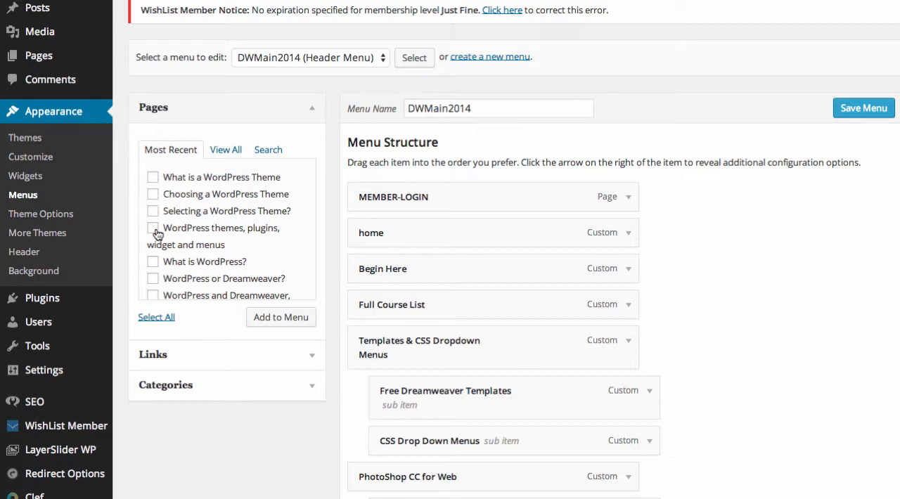
click(152, 177)
click(153, 194)
click(152, 211)
click(153, 228)
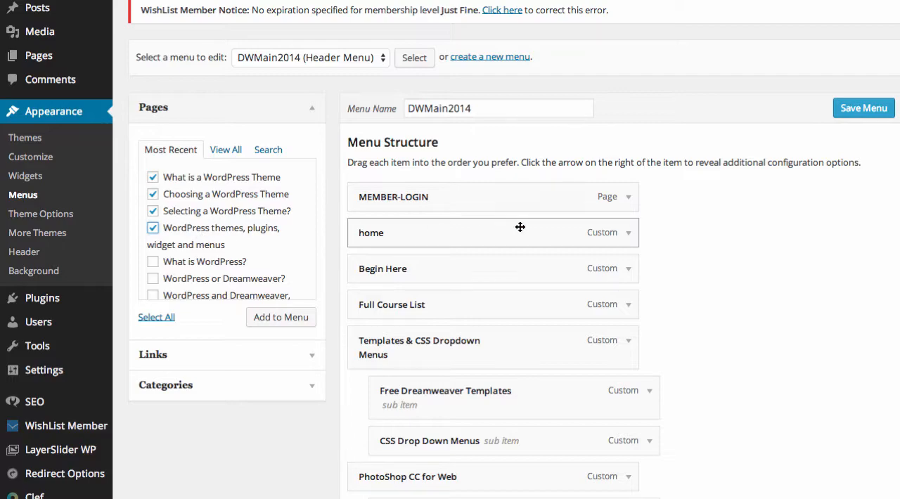
Step: Review the DWMain2014 menu settings, and leave for the live site without saving the menu changes
scroll(529, 247, down, 1)
scroll(529, 247, down, 10)
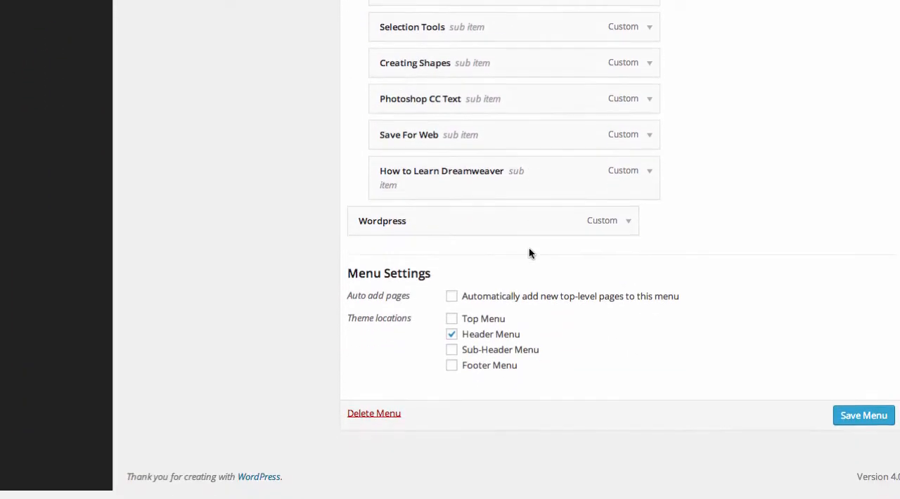
scroll(529, 250, up, 10)
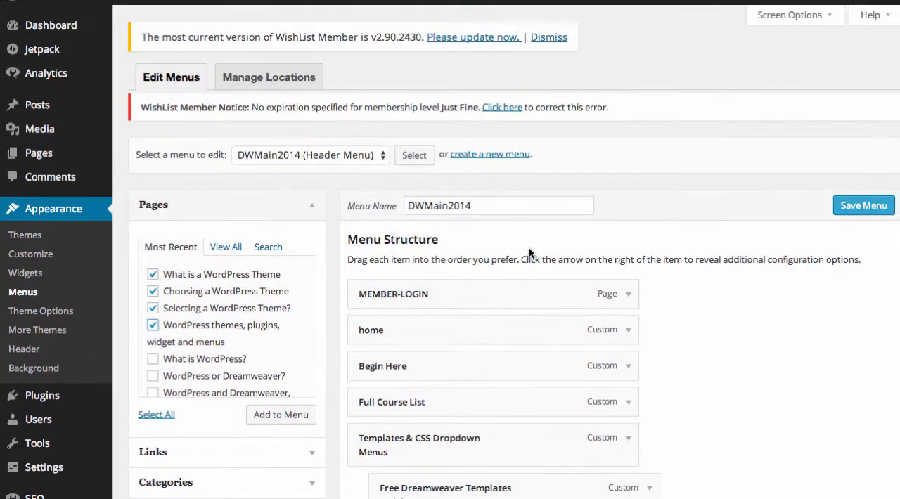
scroll(529, 250, down, 10)
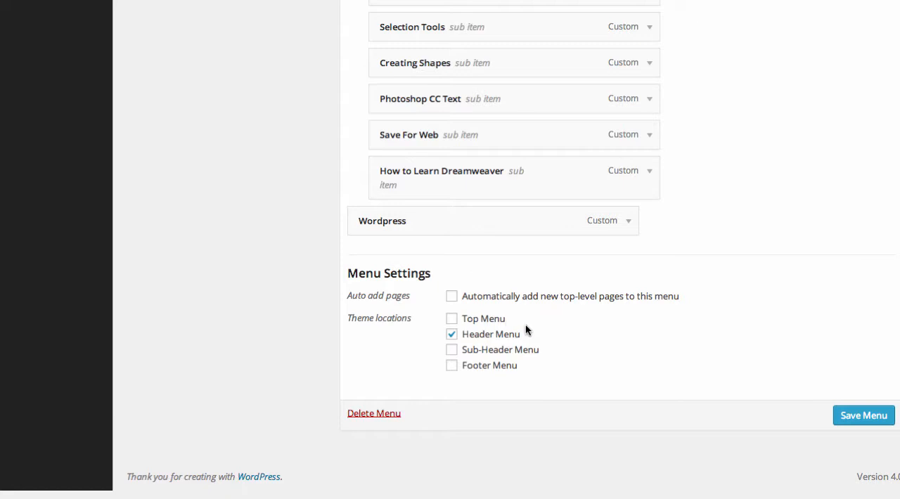
click(124, 11)
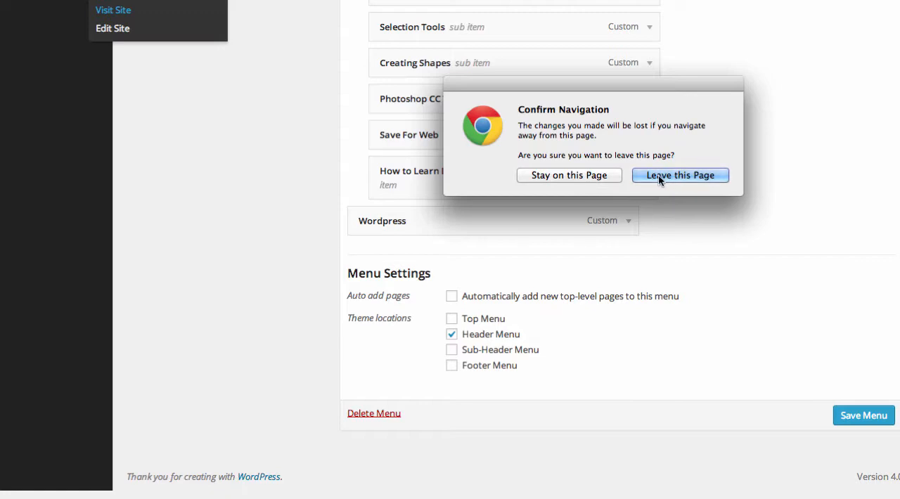
click(681, 175)
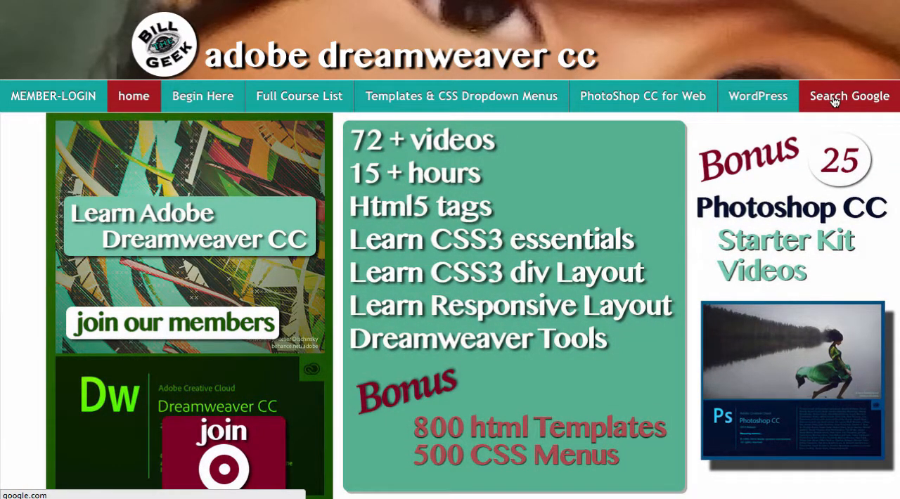
Step: Examine the live site's header navigation bar and the page content down to the footer
mouse_move(408, 109)
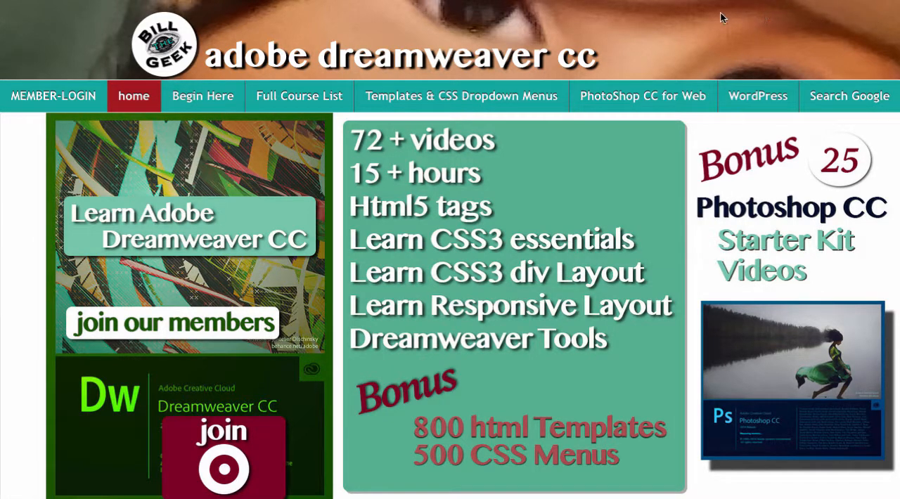
scroll(624, 240, down, 1)
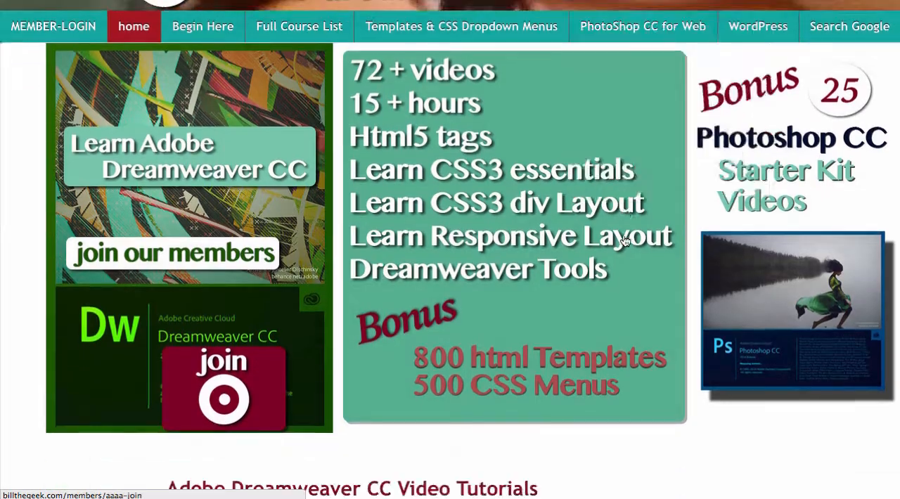
scroll(625, 240, down, 20)
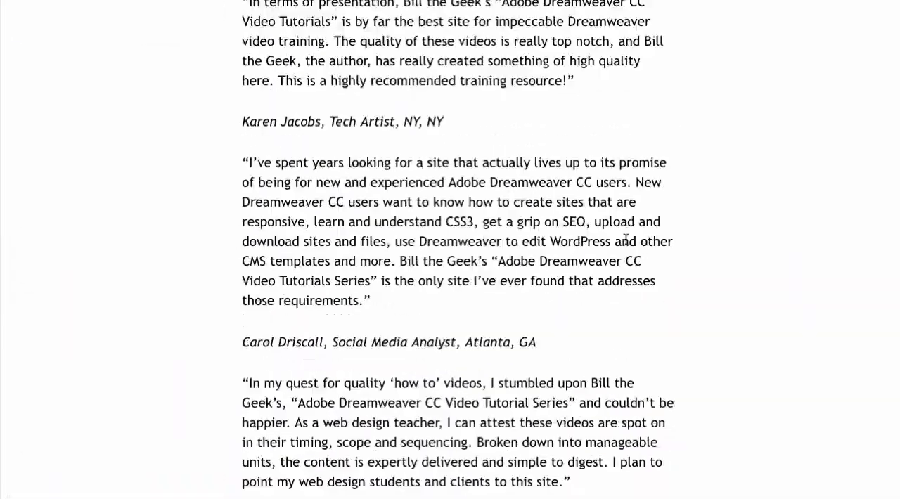
scroll(625, 239, down, 4)
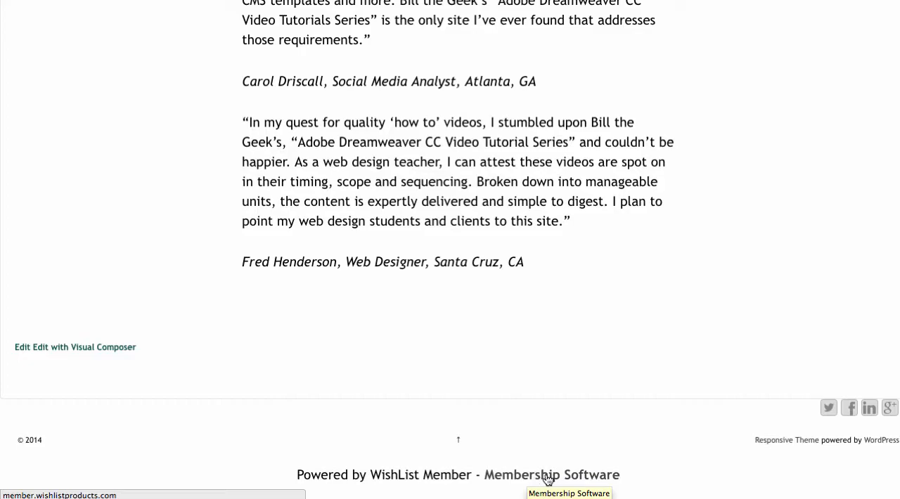
scroll(619, 318, up, 10)
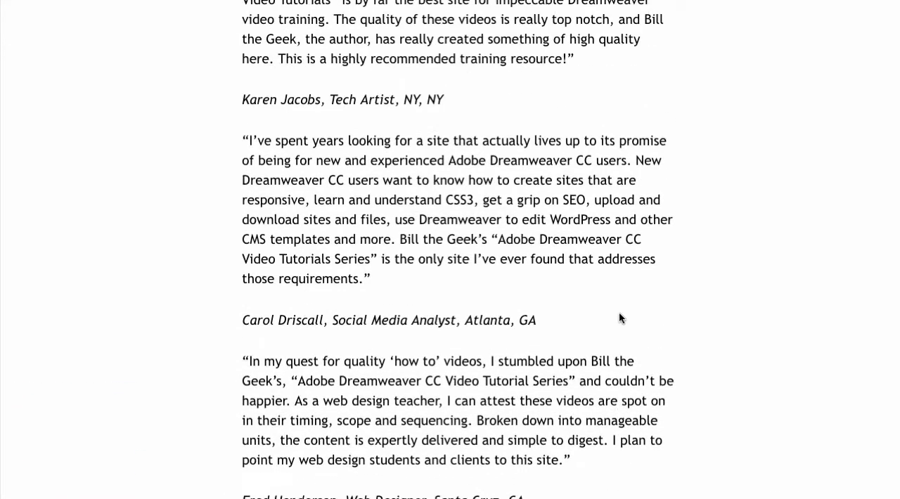
scroll(619, 318, up, 15)
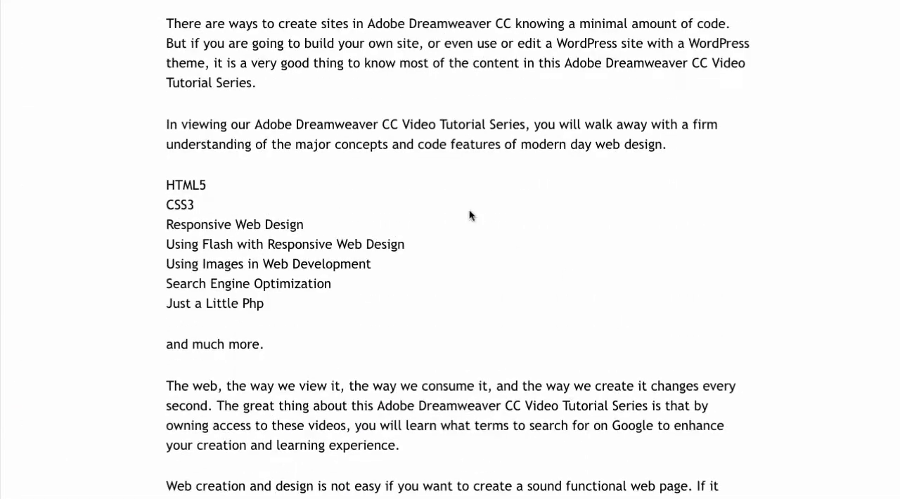
Step: Switch to the dashboard of the Bill the Geek Central site and visit its live home page
mouse_move(55, 1)
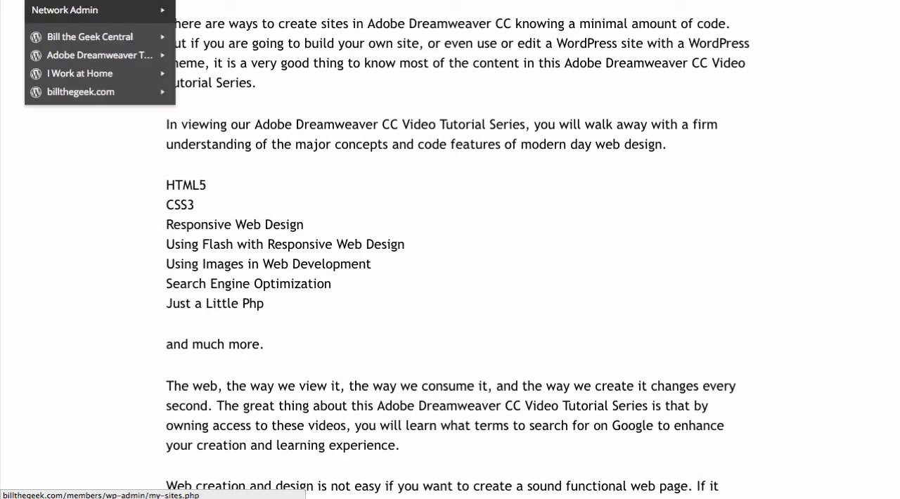
mouse_move(73, 37)
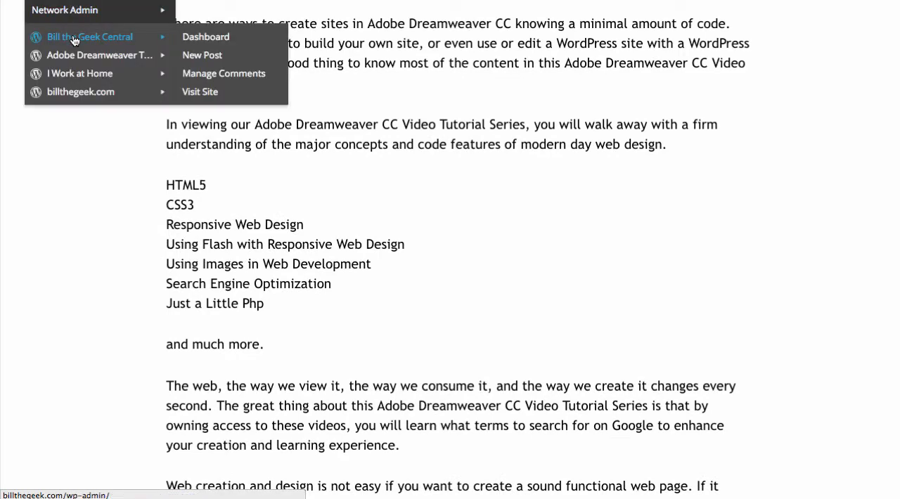
click(221, 41)
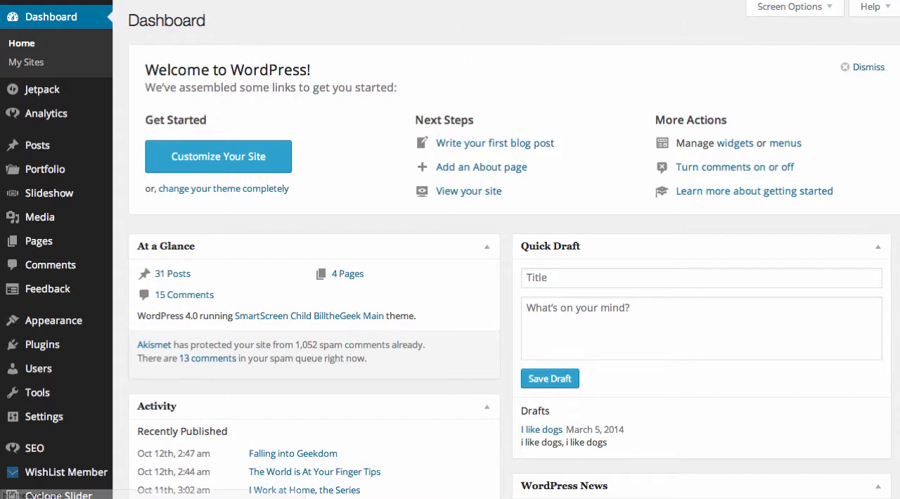
click(121, 10)
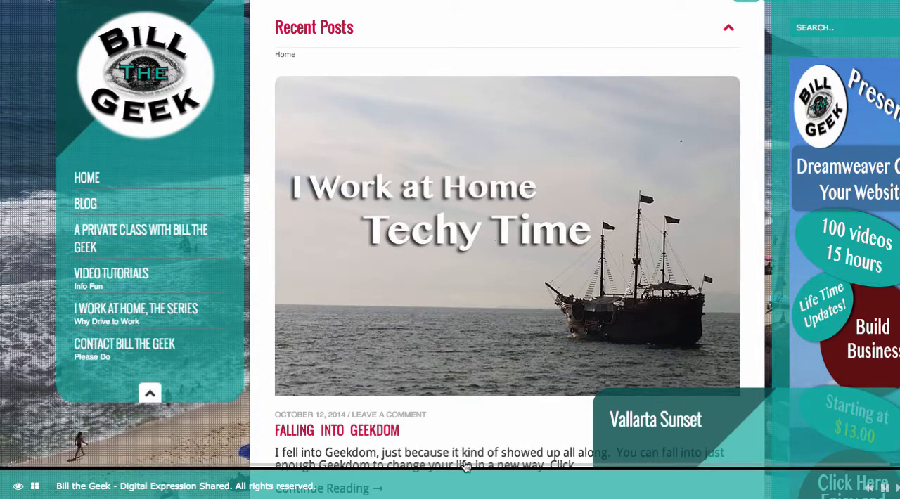
scroll(460, 370, down, 3)
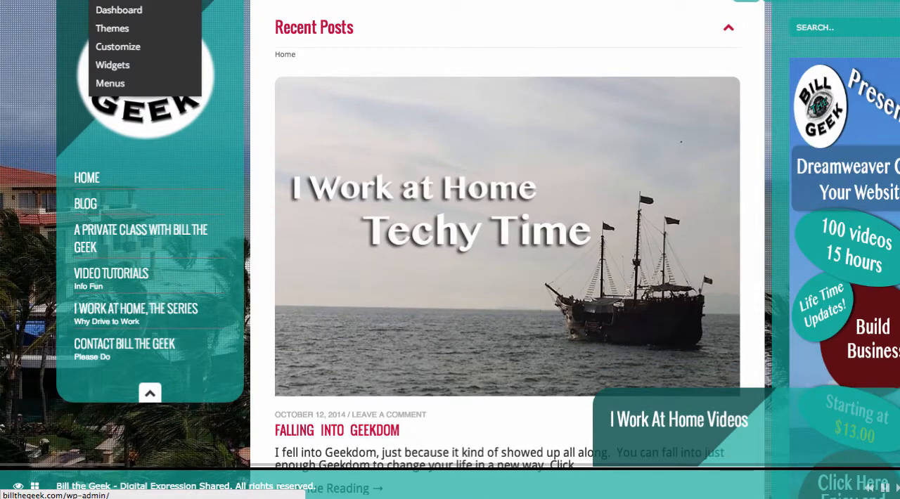
Step: Return from the live home page to the site's dashboard and open its menu editor
click(128, 12)
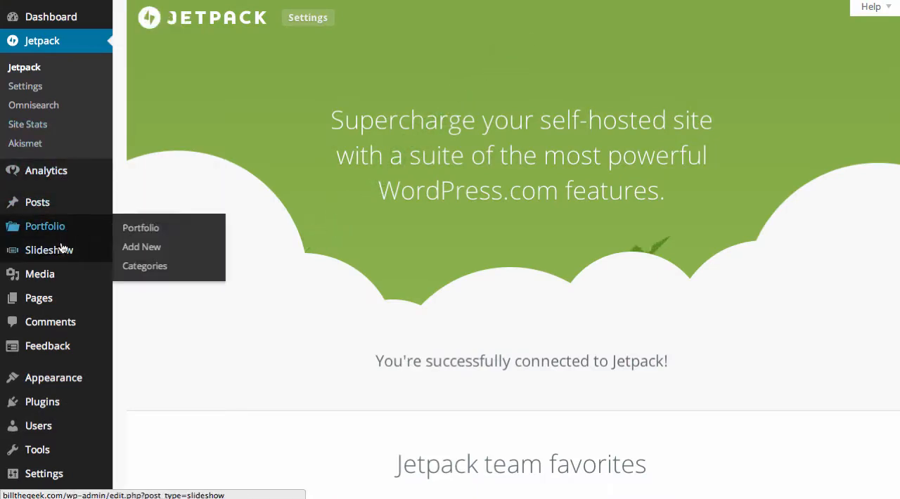
mouse_move(66, 250)
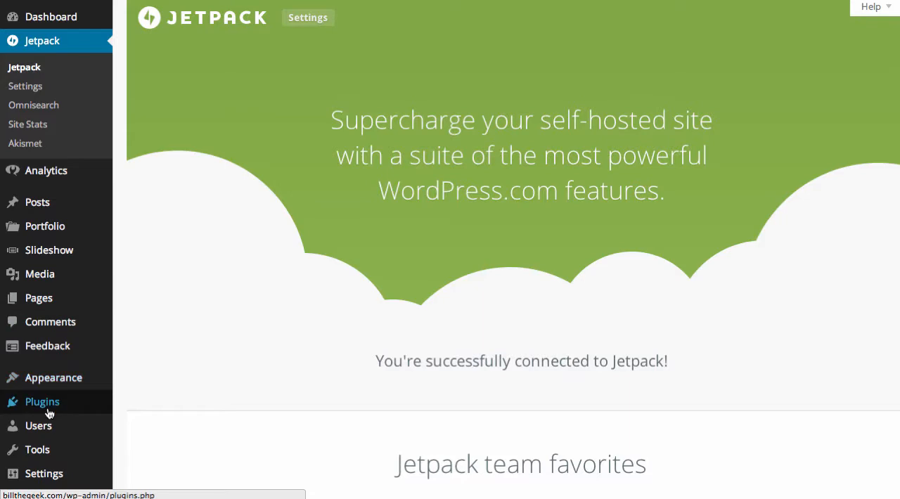
mouse_move(44, 384)
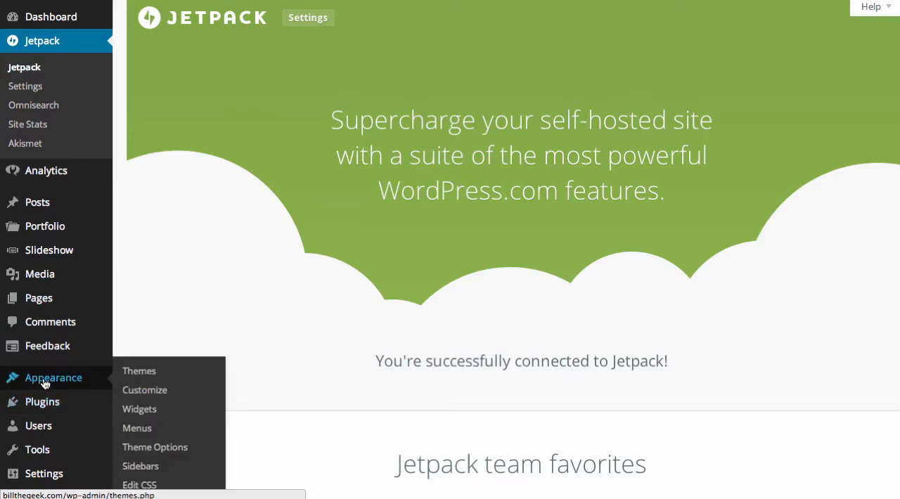
click(138, 431)
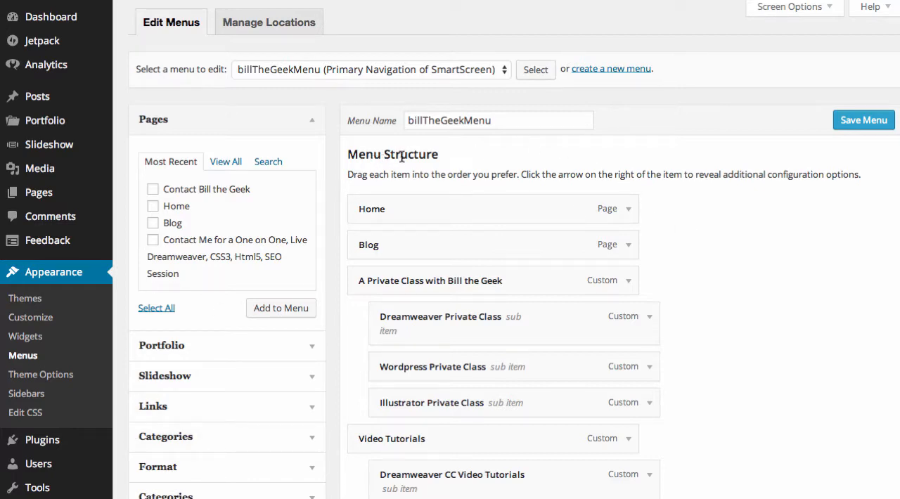
Step: Examine the structure of billTheGeekMenu, including its sub items and the menu settings below them
scroll(713, 245, down, 3)
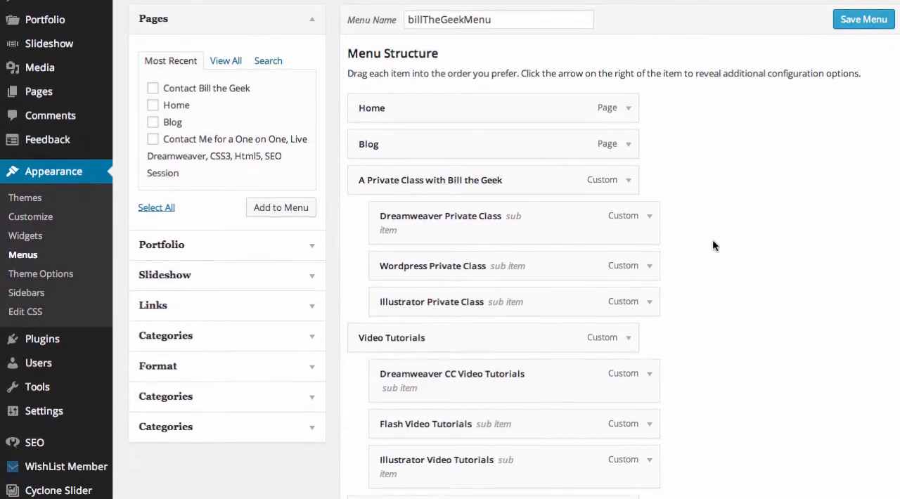
scroll(712, 245, down, 4)
scroll(713, 244, down, 4)
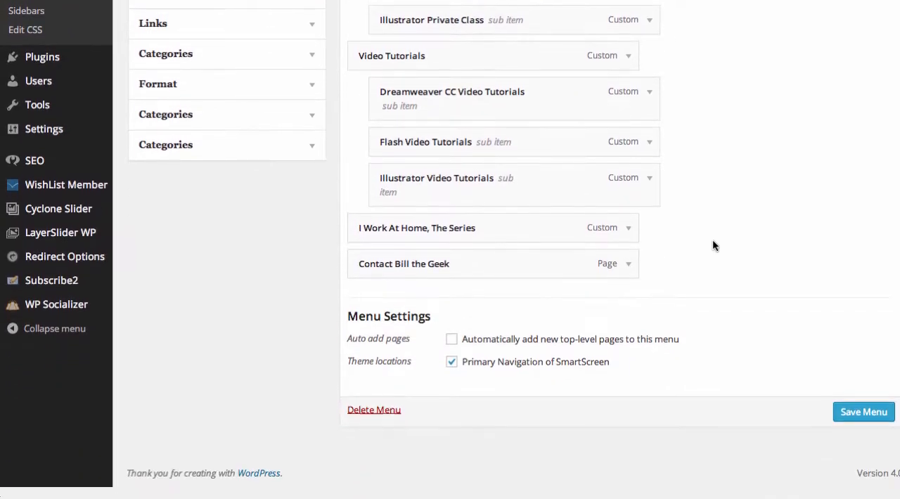
scroll(713, 245, up, 3)
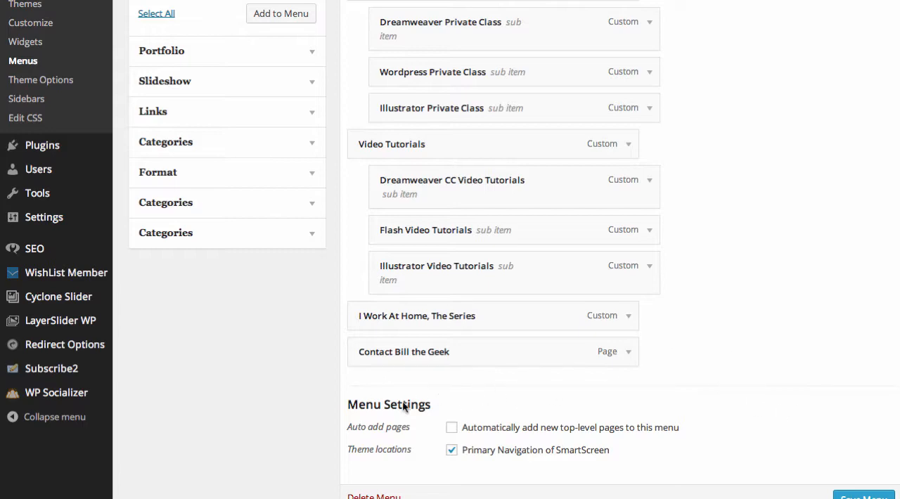
scroll(750, 380, up, 5)
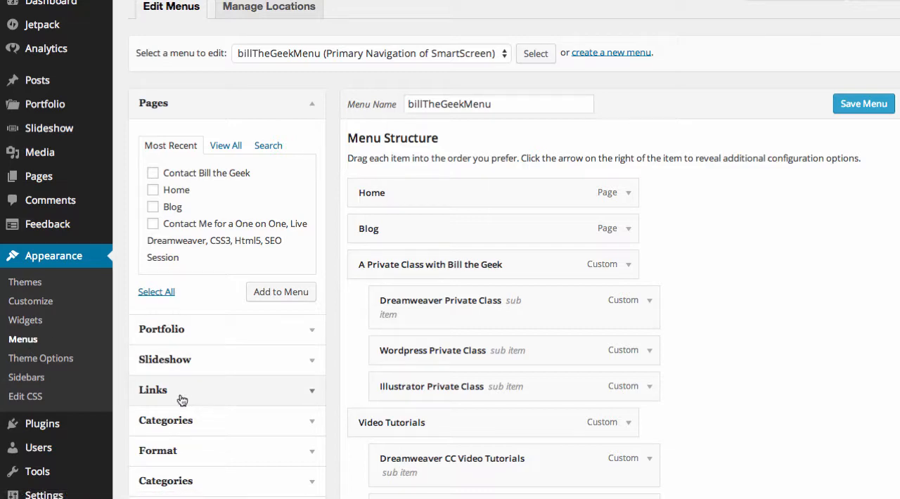
Step: Expand the custom Links options for adding menu items and review them alongside the billTheGeekMenu structure
scroll(193, 394, down, 5)
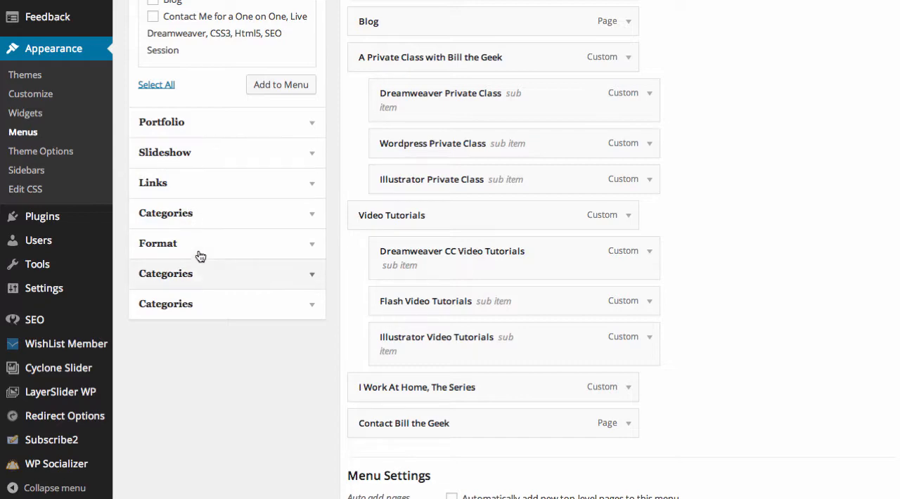
click(316, 184)
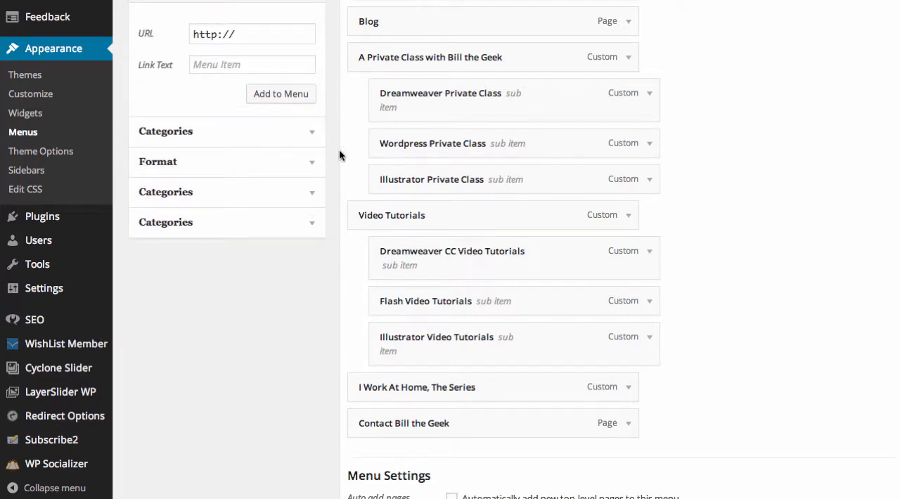
scroll(337, 149, up, 2)
scroll(336, 149, up, 2)
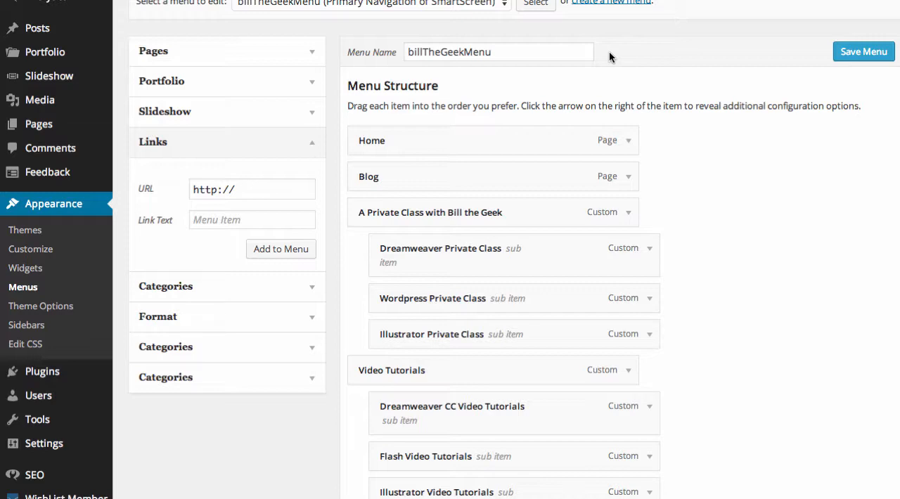
scroll(609, 51, up, 2)
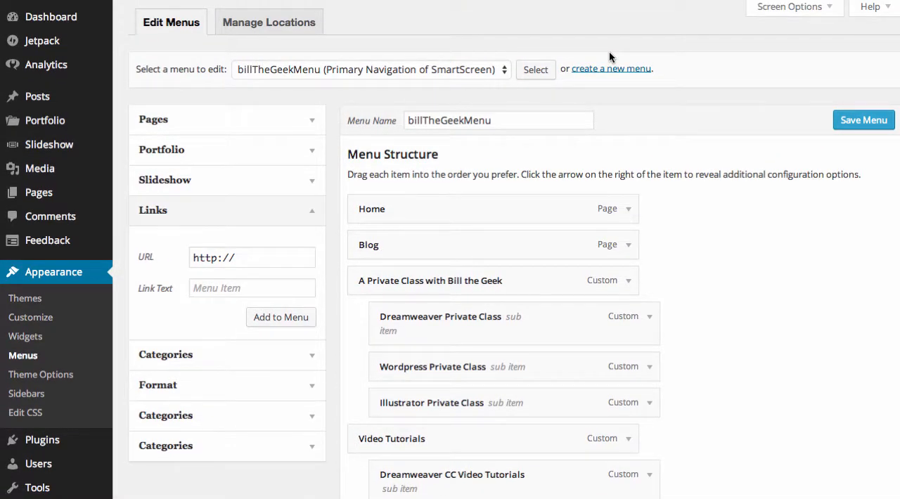